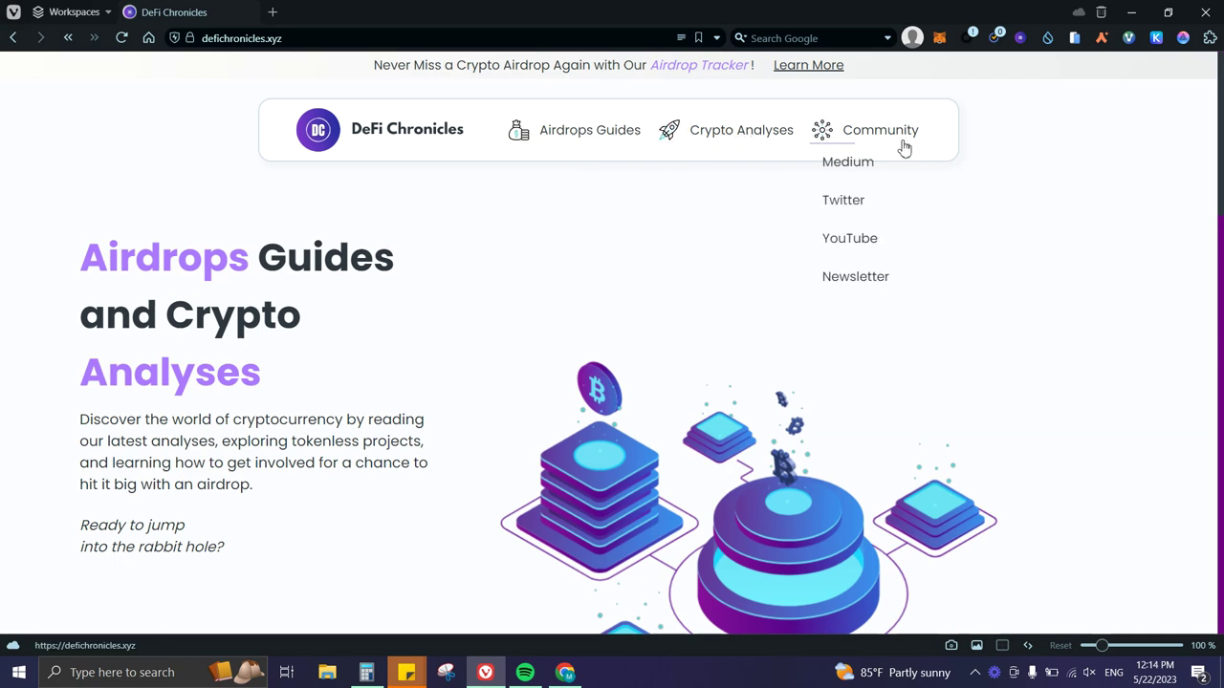
# Scroll down the defichronicles.xyz homepage past the Merch Store and YouTube sections to the footer.
pyautogui.scroll(-10, 705, 284)
pyautogui.scroll(-8, 915, 296)
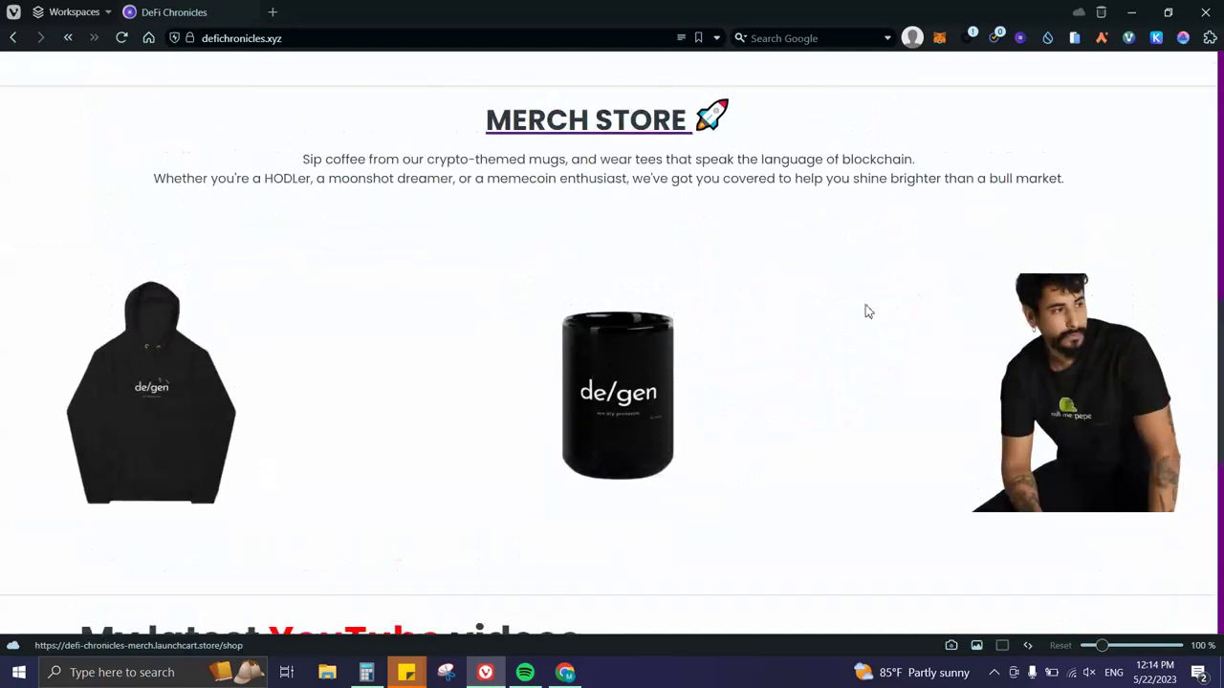
pyautogui.scroll(3, 511, 312)
pyautogui.scroll(-3, 443, 304)
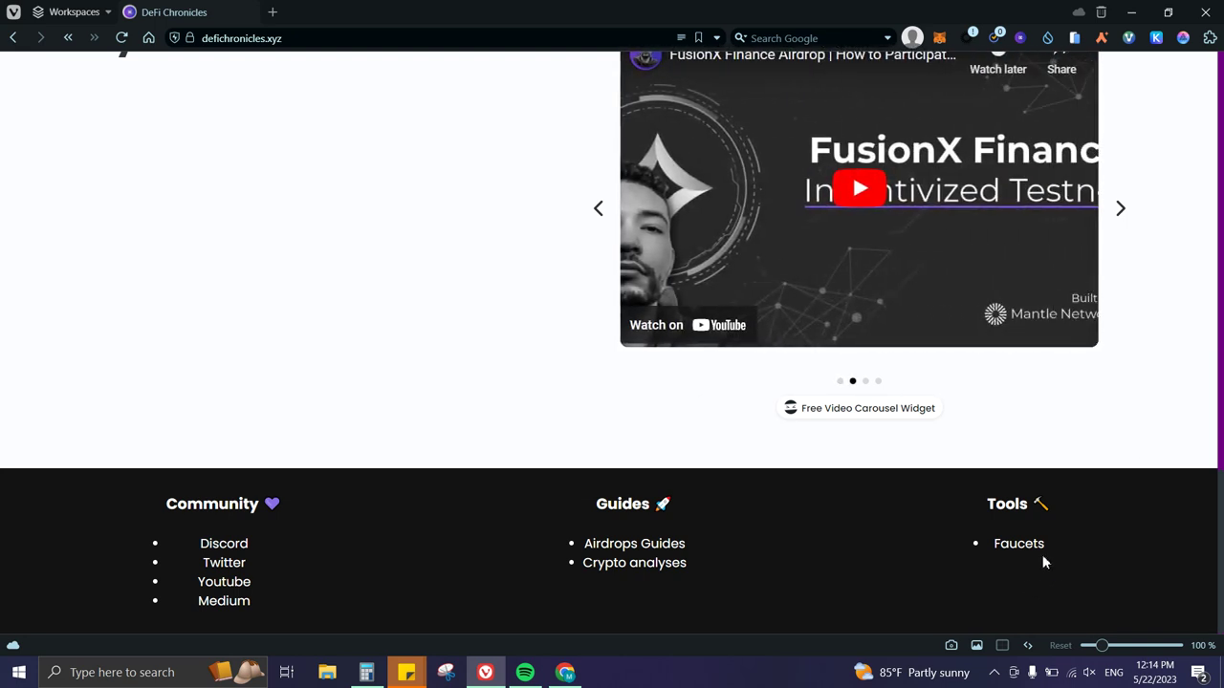
# Open the Faucets list, try the BSC, Goerli, Sepolia, zkSync and Polygon filters, then return to All Chains.
pyautogui.click(1033, 548)
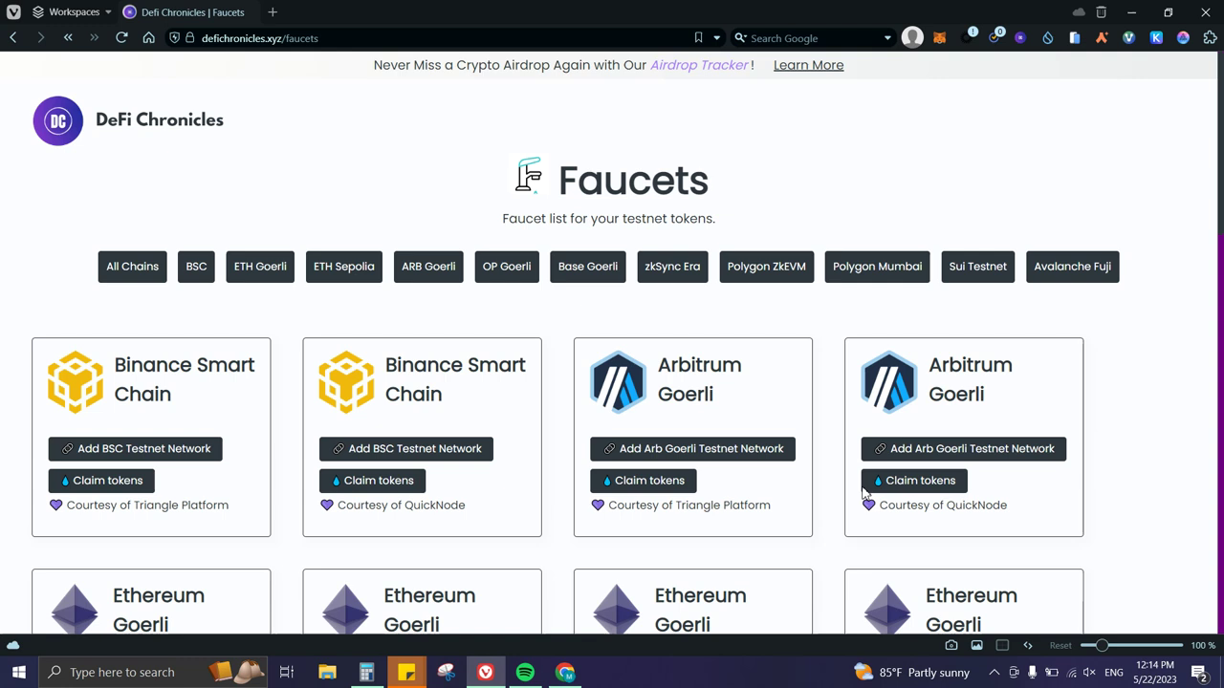
pyautogui.click(196, 268)
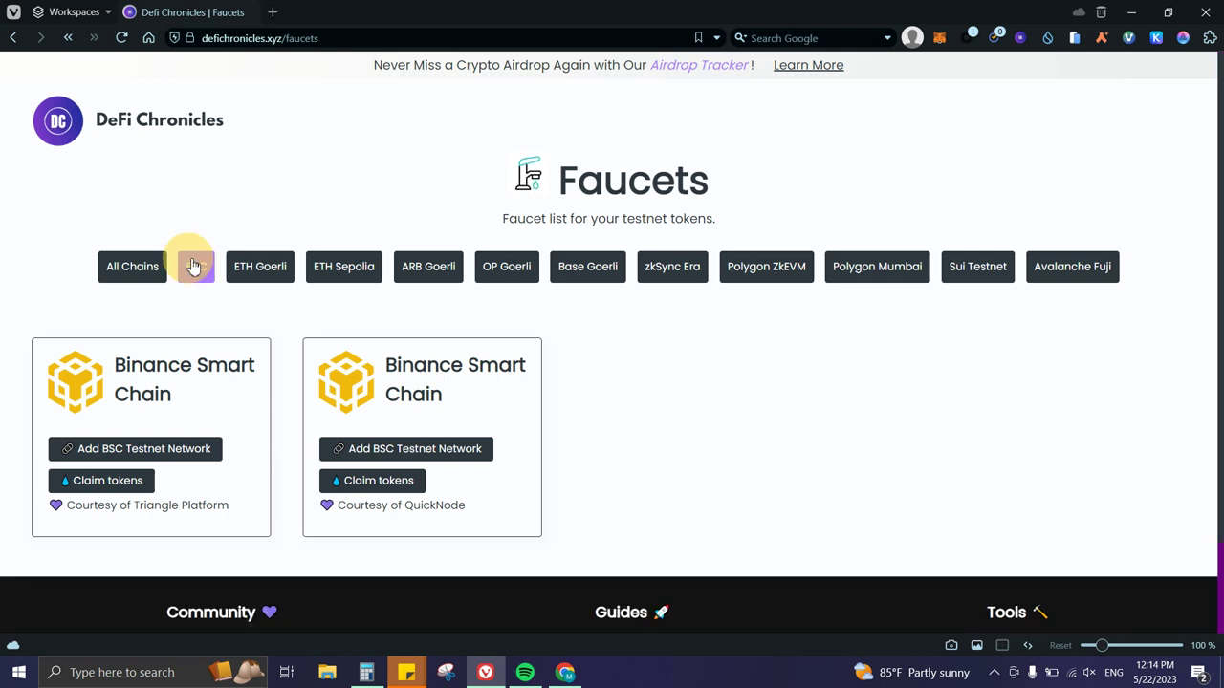
pyautogui.click(254, 268)
pyautogui.click(369, 270)
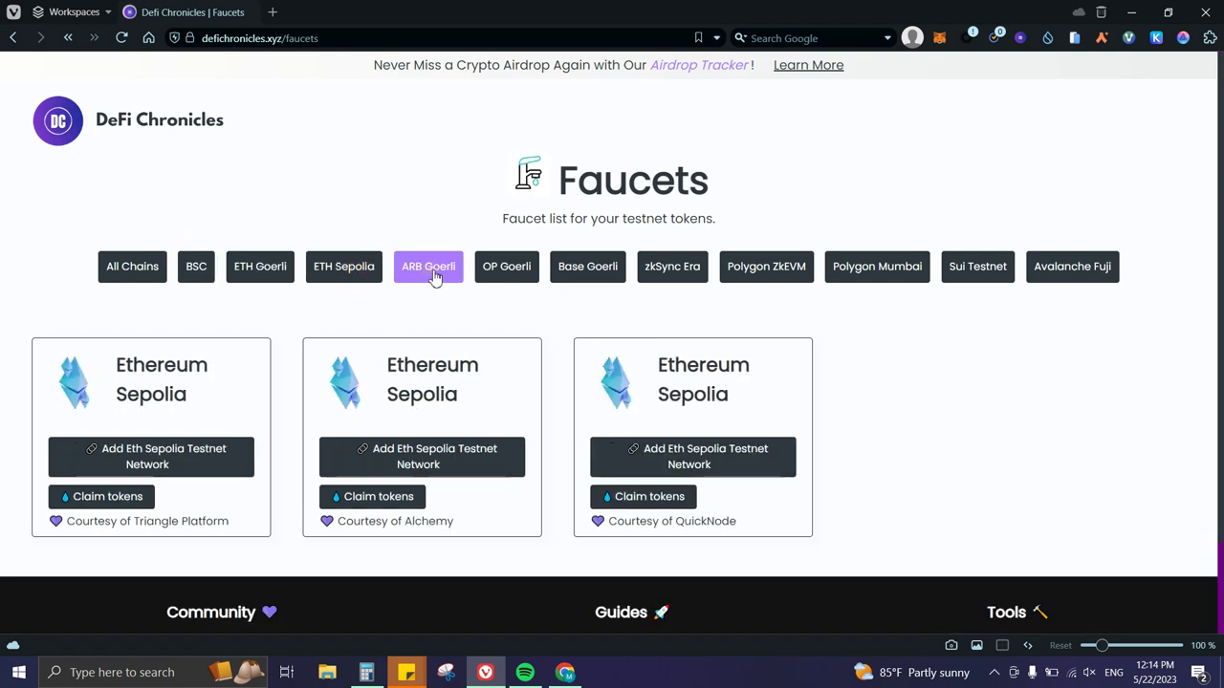
pyautogui.click(430, 269)
pyautogui.click(513, 271)
pyautogui.click(587, 270)
pyautogui.click(674, 267)
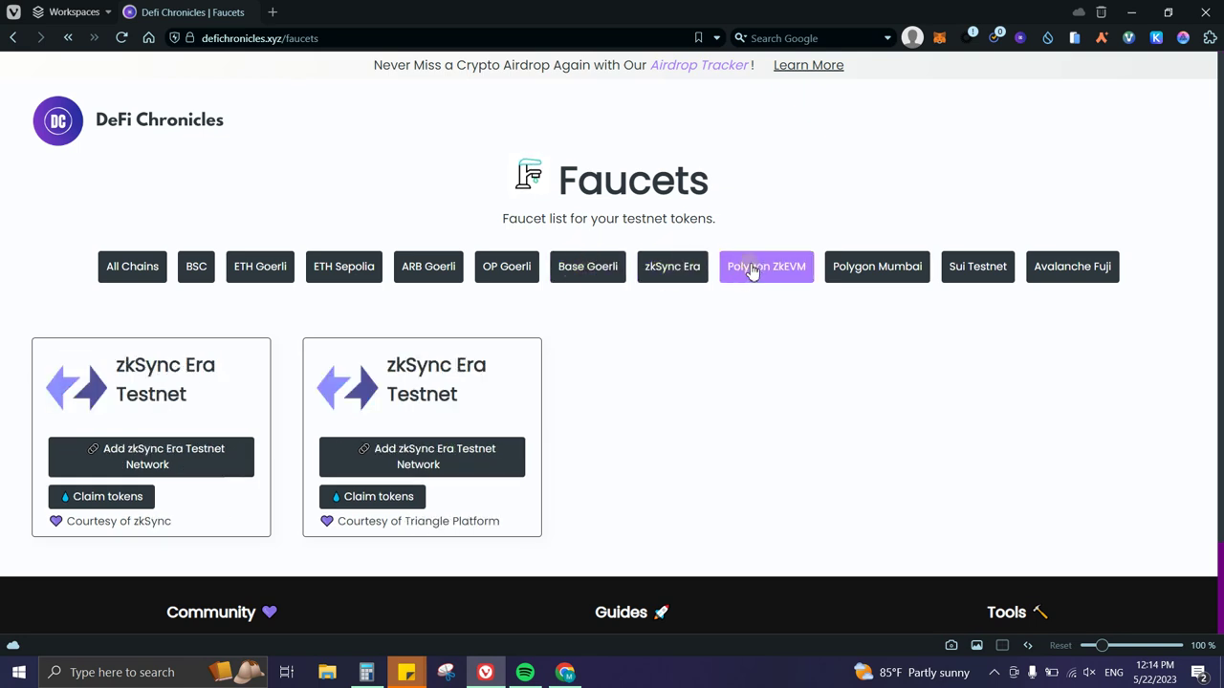
pyautogui.click(837, 274)
pyautogui.click(153, 273)
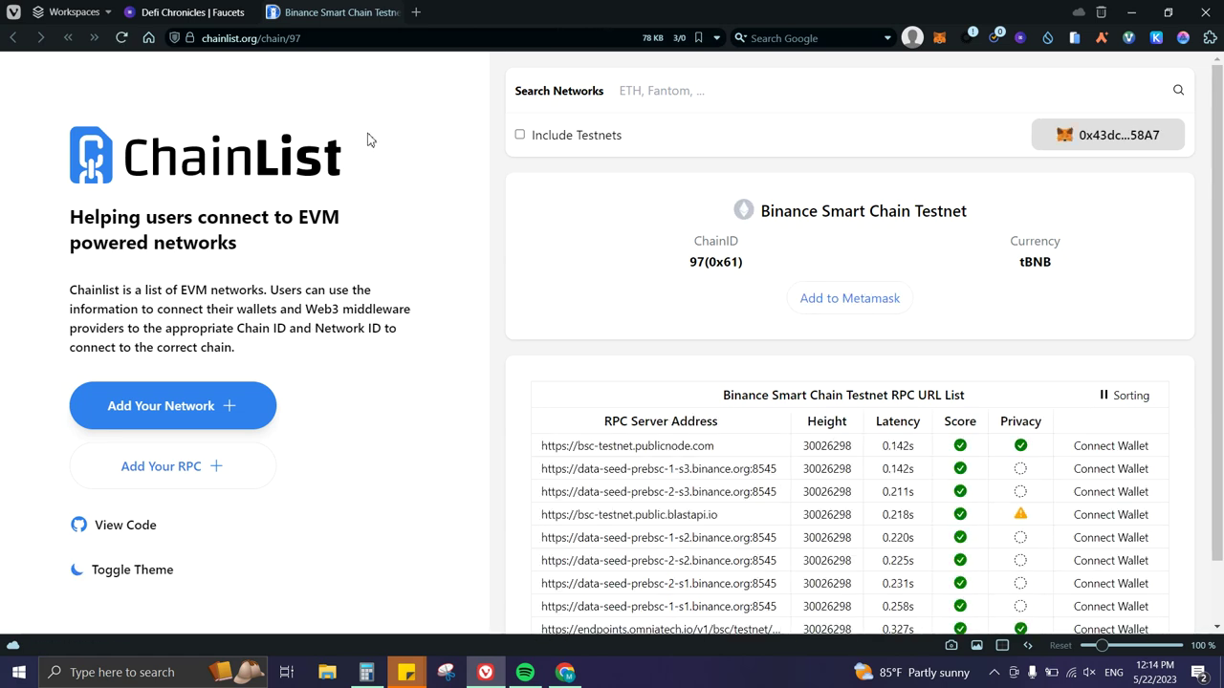
# Try adding BSC Testnet to MetaMask, close ChainList, and return to the DeFi Chronicles Faucets tab.
pyautogui.click(849, 299)
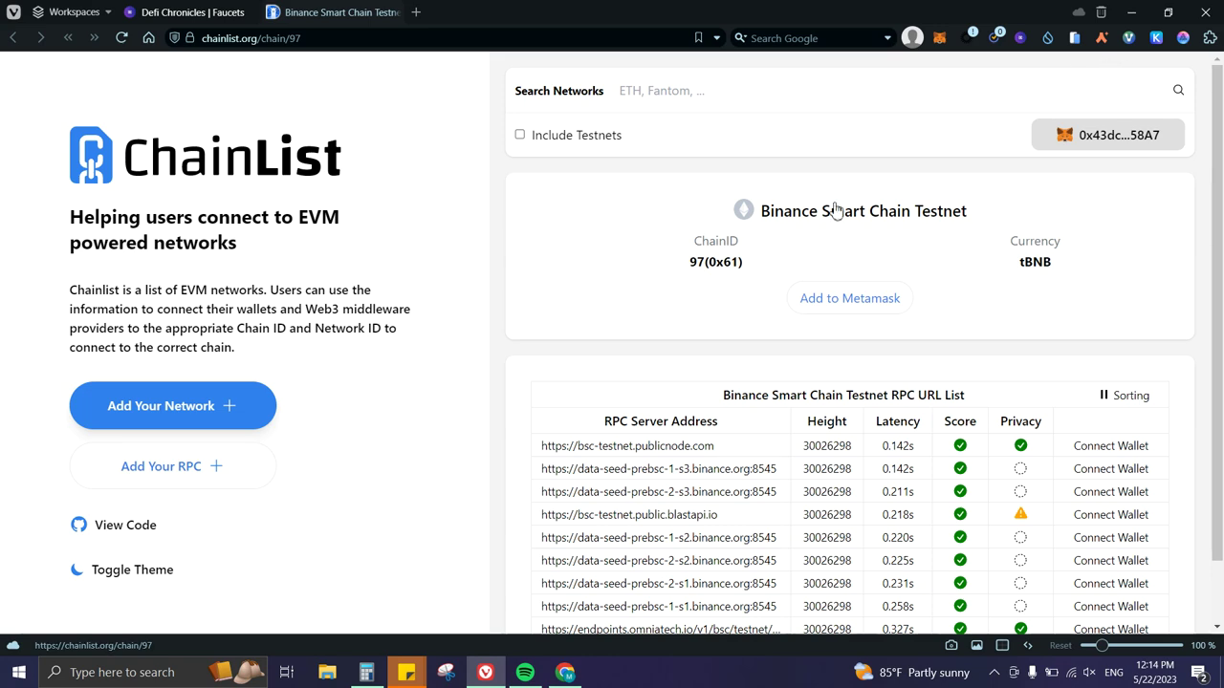
pyautogui.click(392, 12)
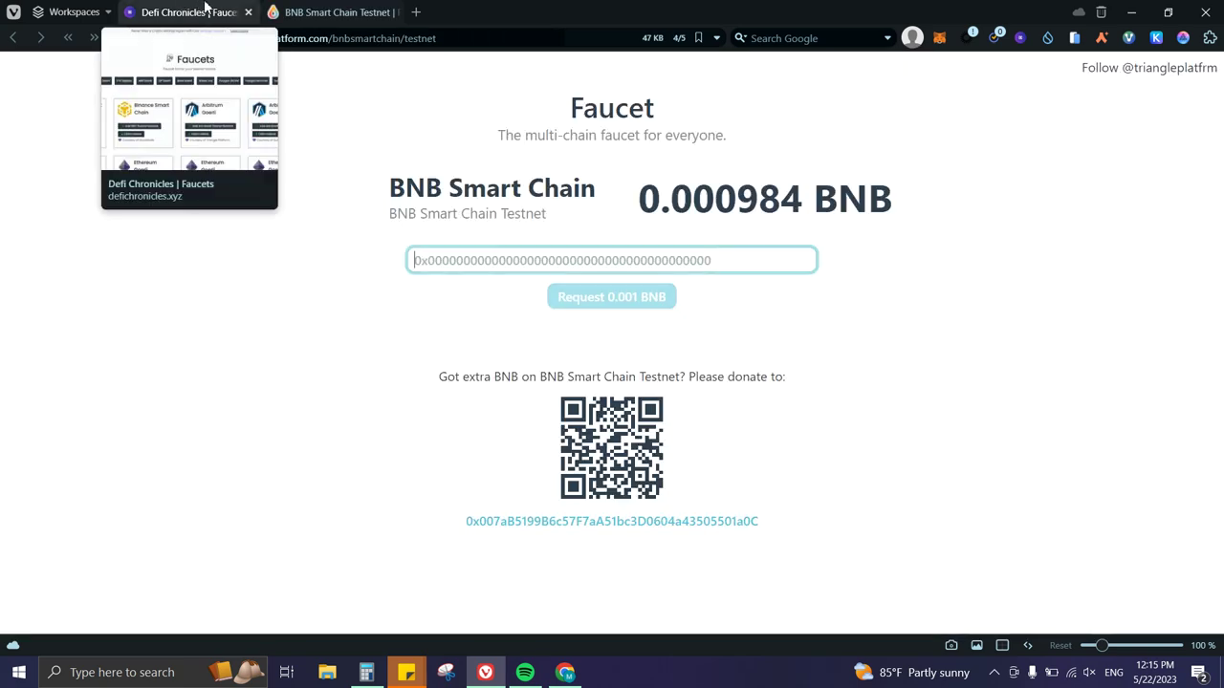
pyautogui.click(202, 13)
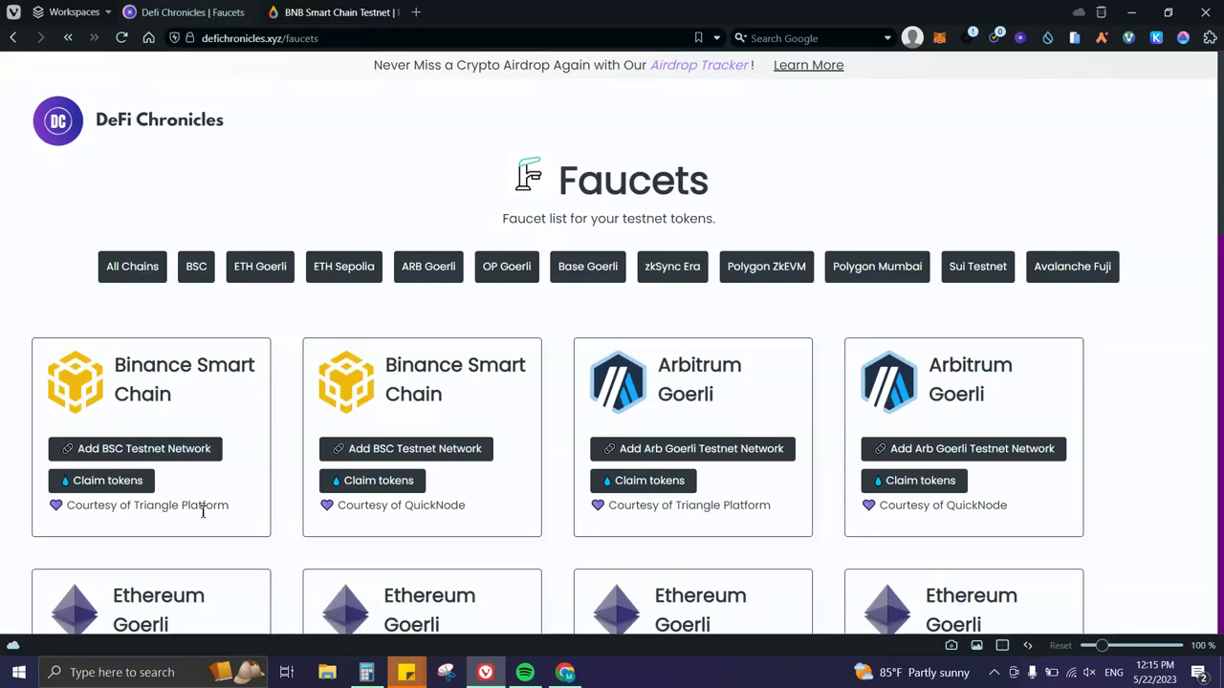
# Highlight the Triangle Platform and provider credit lines and scroll through the faucet cards.
pyautogui.moveTo(228, 507); pyautogui.dragTo(69, 518)
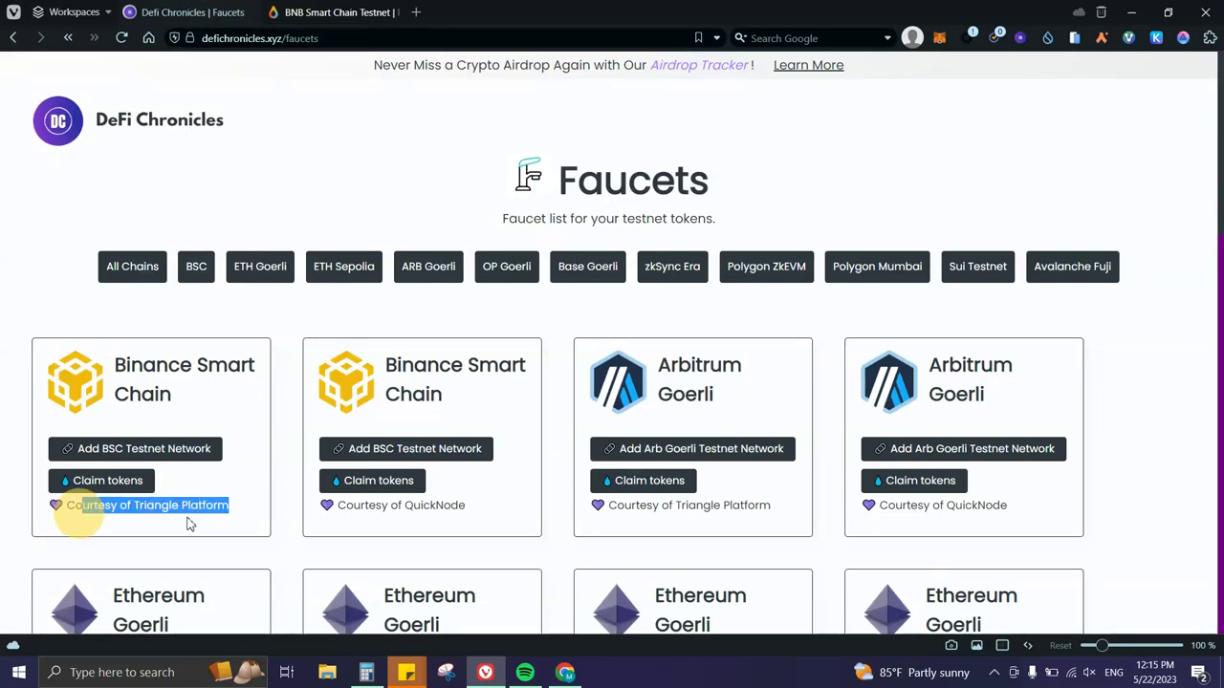
pyautogui.click(192, 524)
pyautogui.moveTo(490, 516); pyautogui.dragTo(411, 512)
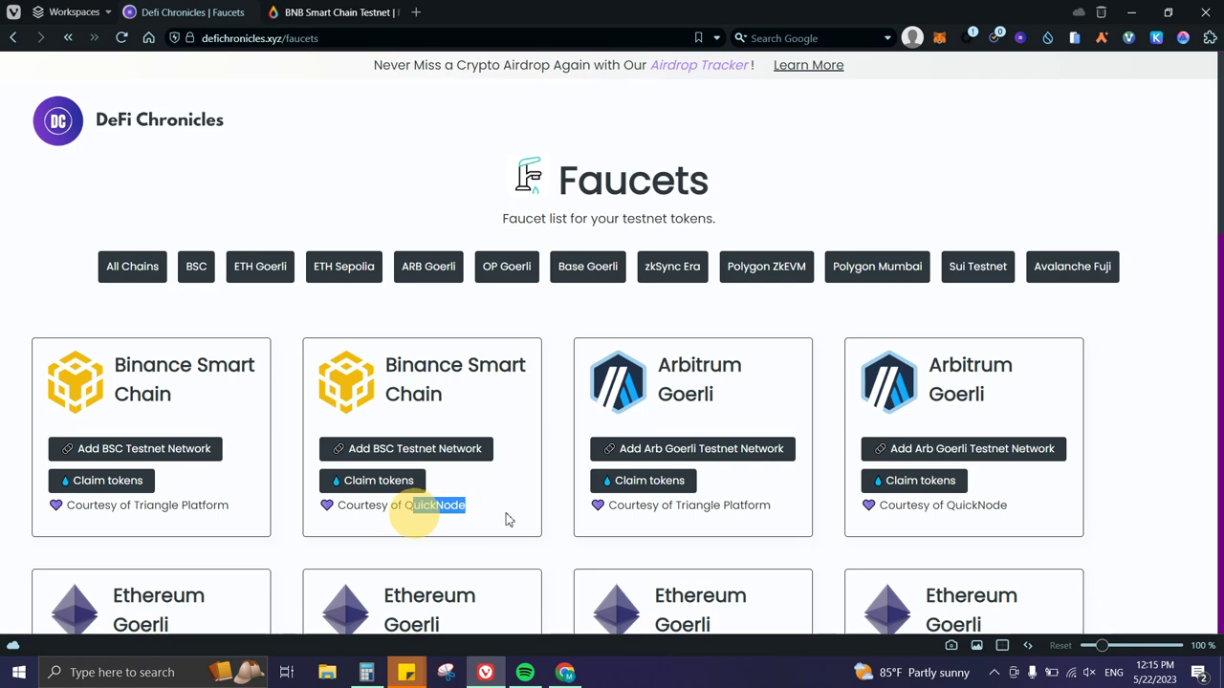
pyautogui.scroll(-3, 784, 526)
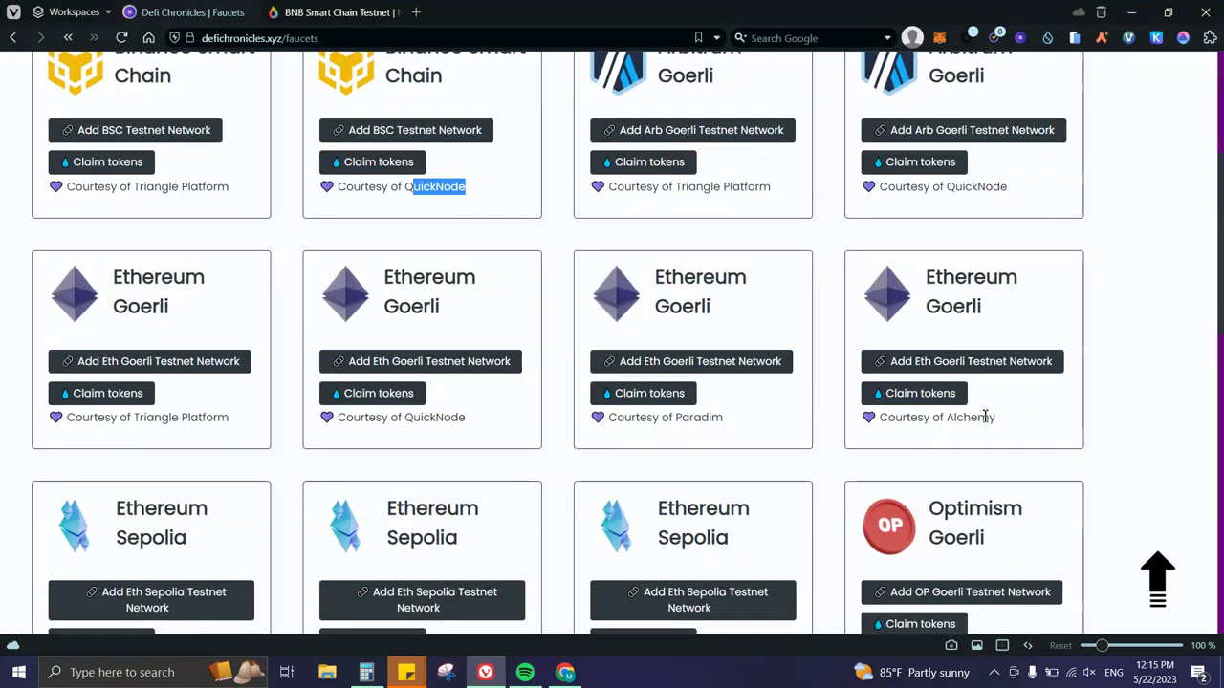
pyautogui.scroll(-3, 751, 429)
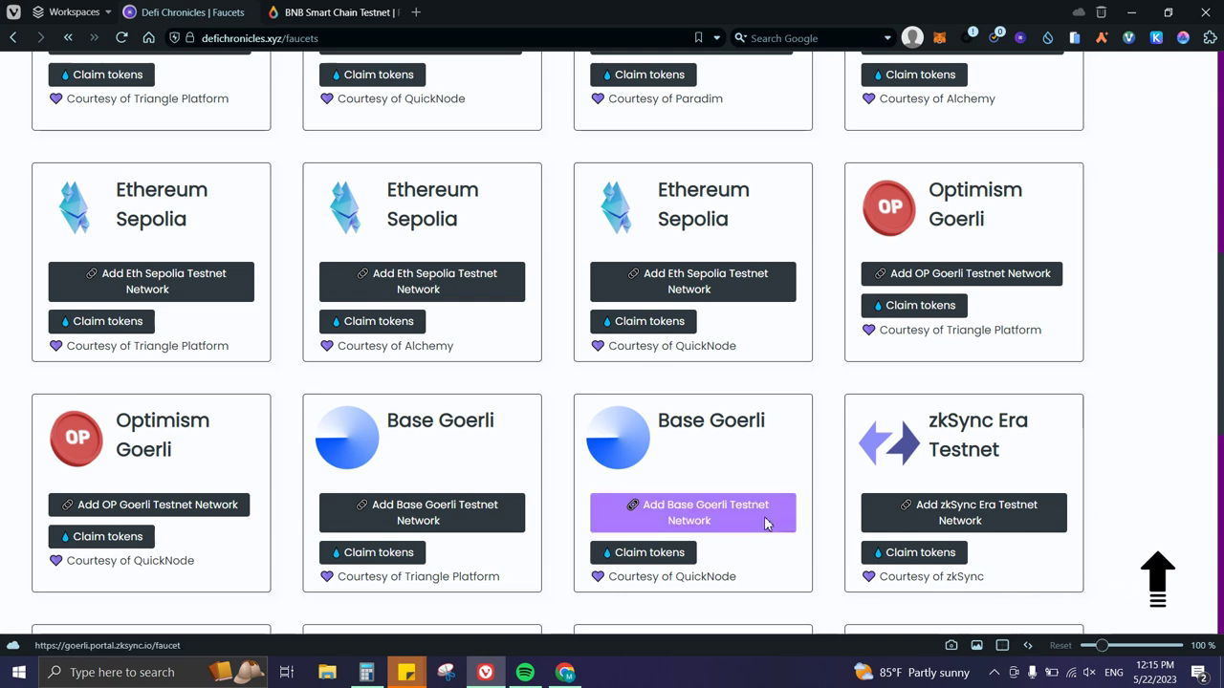
pyautogui.scroll(6, 841, 540)
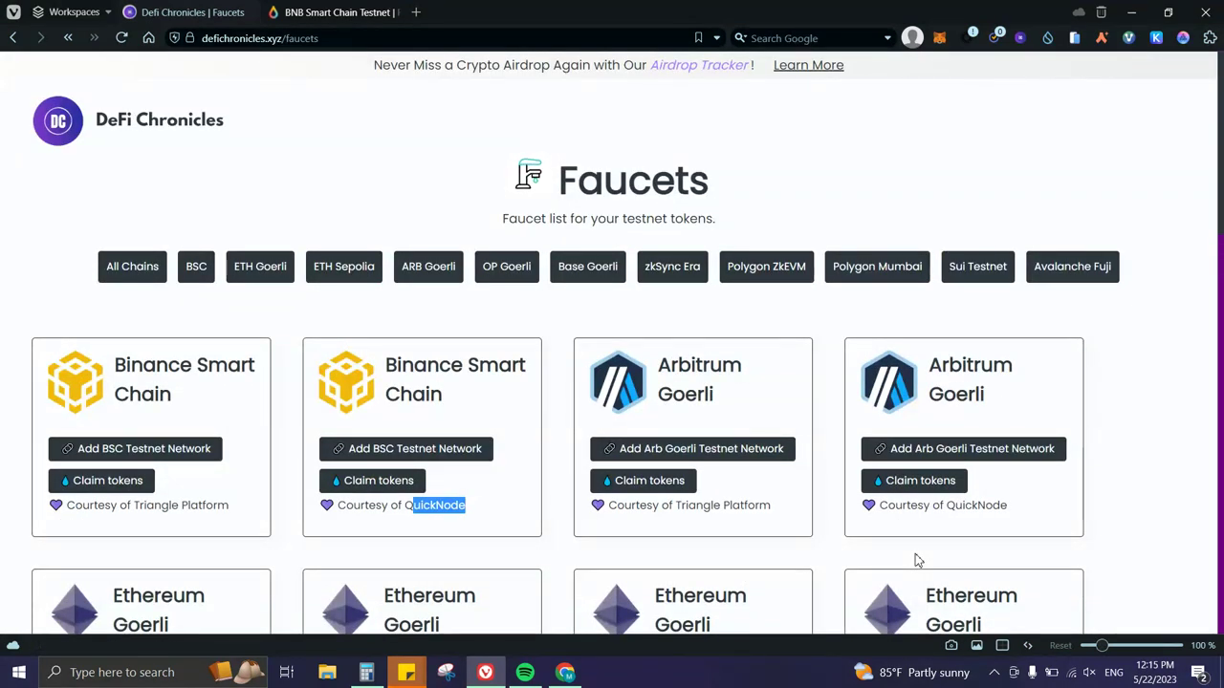
# Filter the list to Avalanche Fuji and open its network page on ChainList.
pyautogui.click(538, 484)
pyautogui.scroll(-1, 707, 363)
pyautogui.scroll(1, 724, 350)
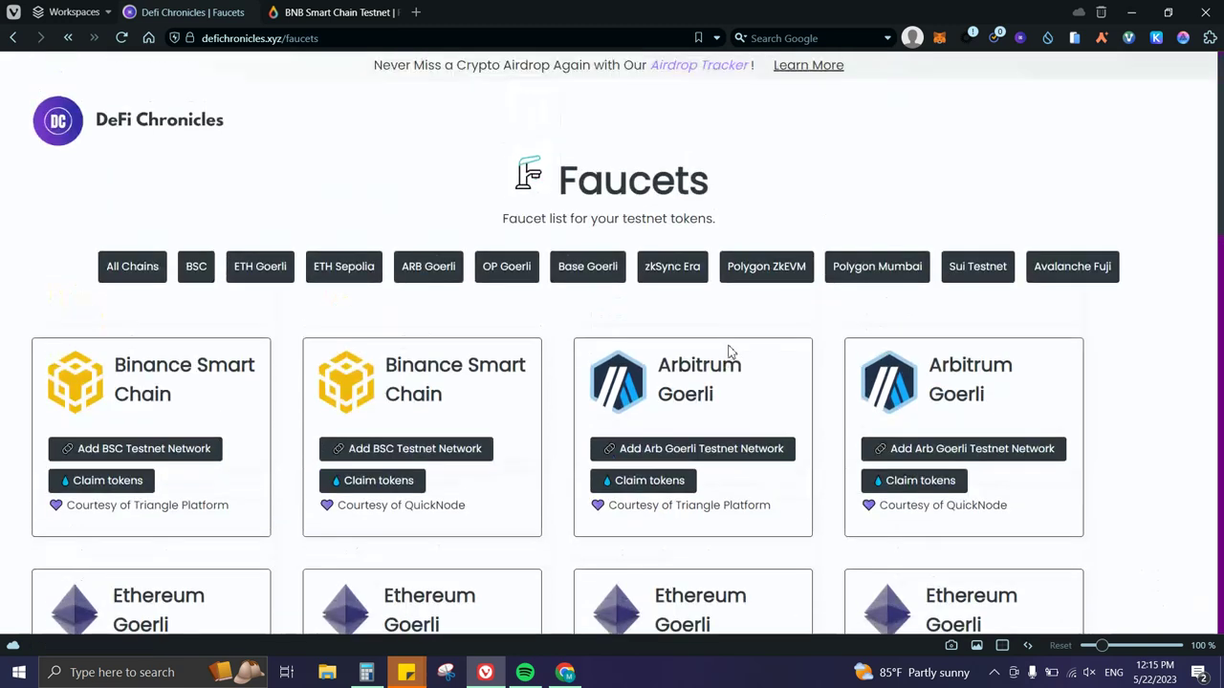
pyautogui.click(1071, 278)
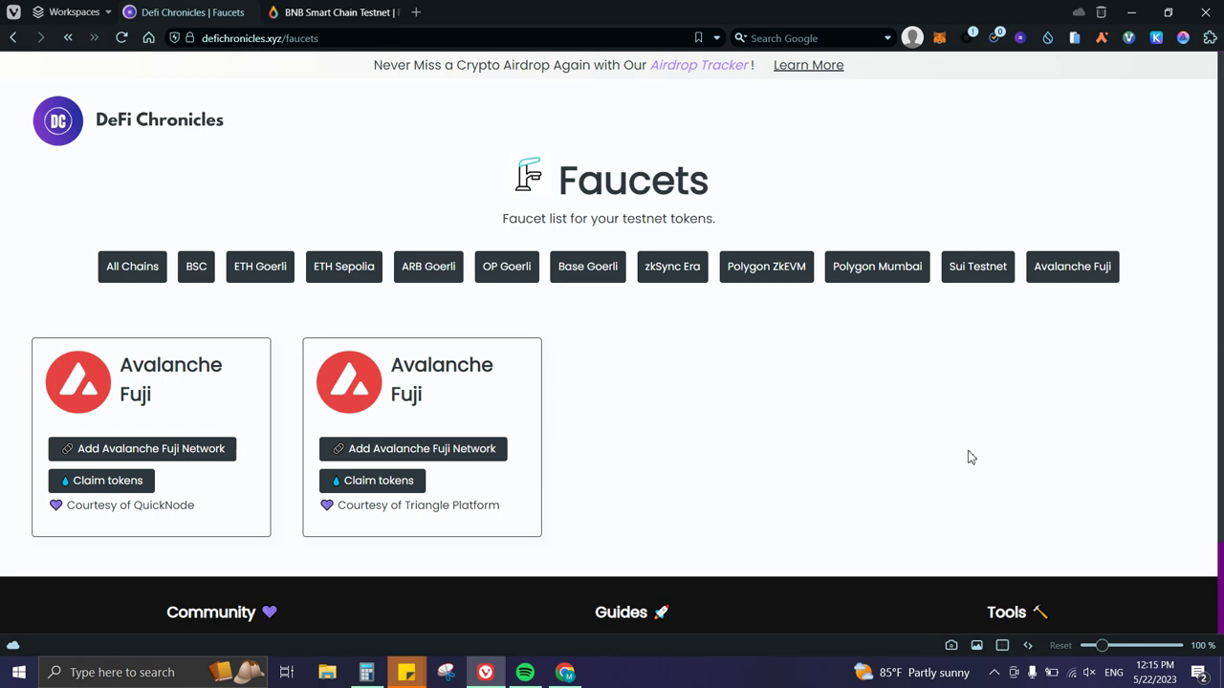
pyautogui.click(218, 459)
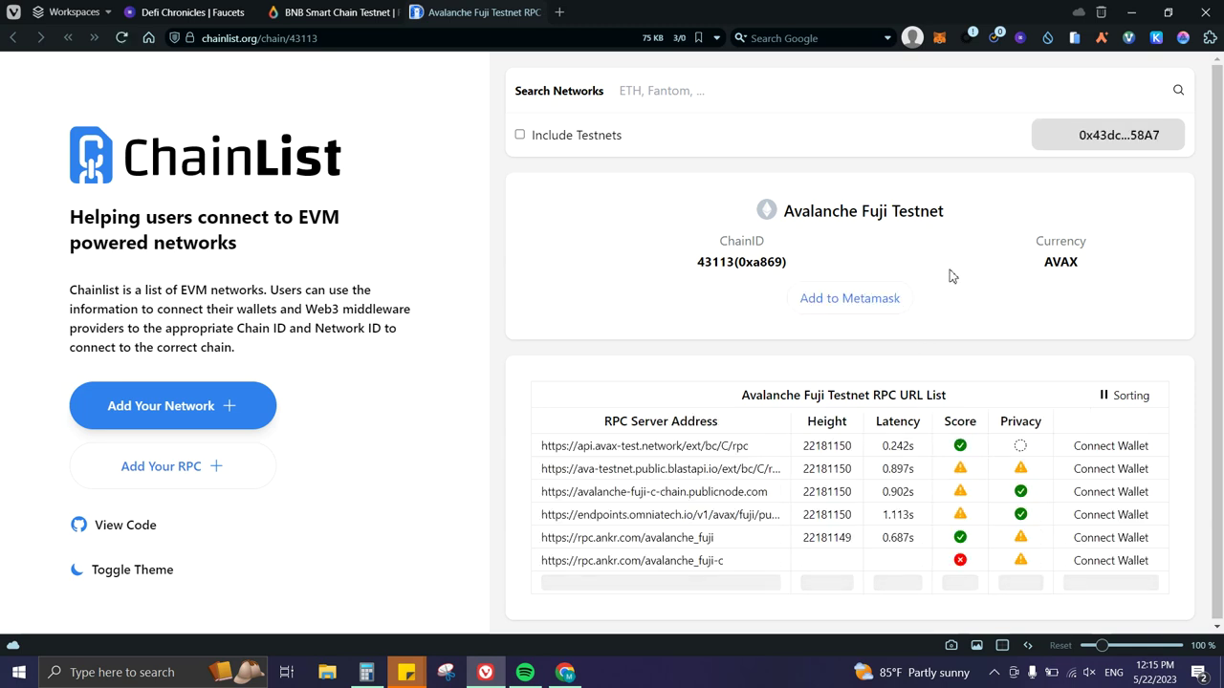
# Add Avalanche Fuji Testnet to MetaMask, approving both the network addition and the switch.
pyautogui.click(859, 313)
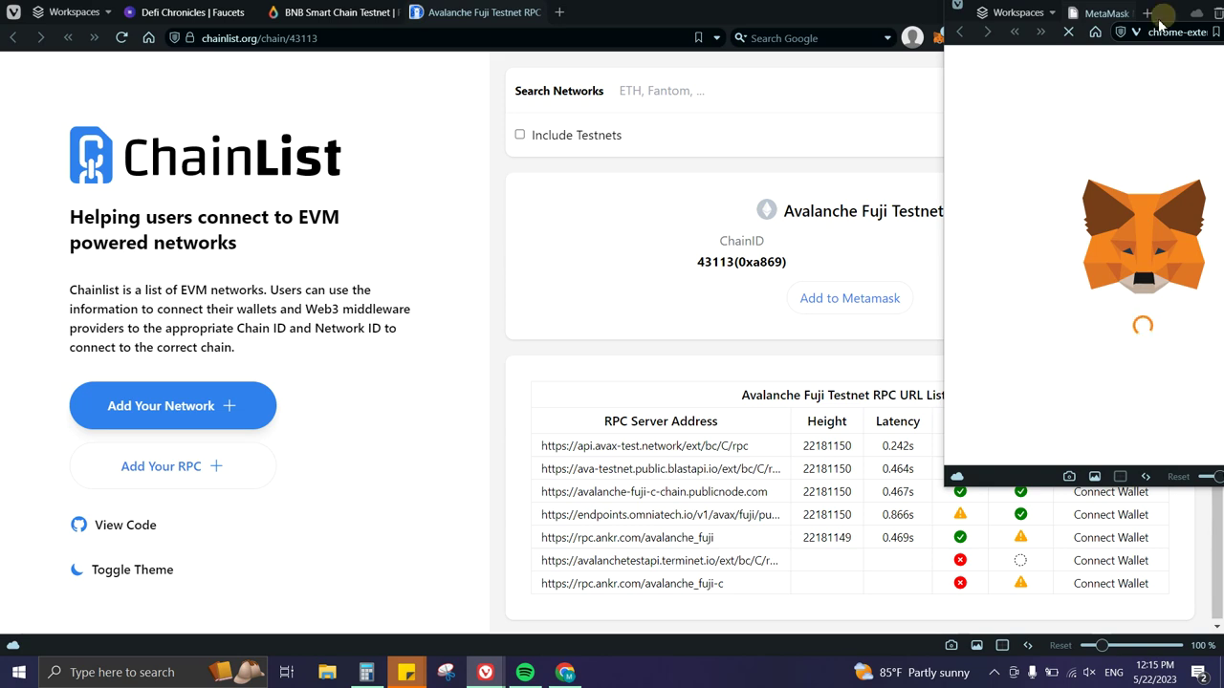
pyautogui.moveTo(1159, 26); pyautogui.dragTo(973, 48)
pyautogui.click(1084, 461)
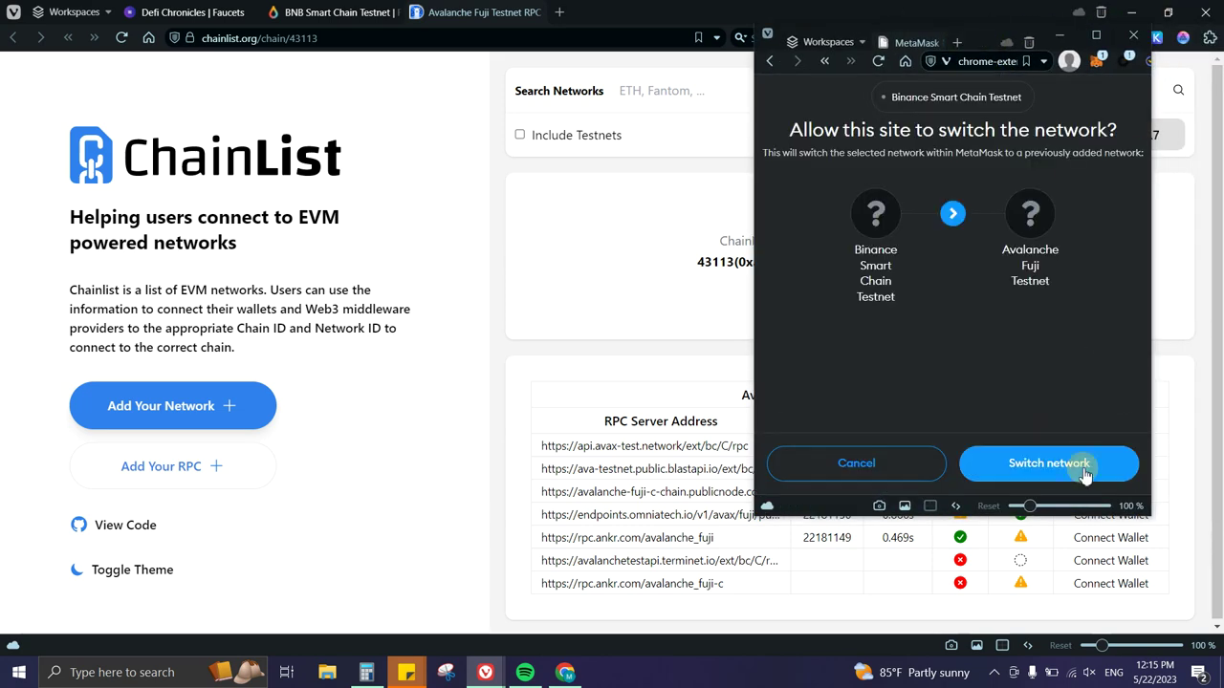
pyautogui.click(1049, 463)
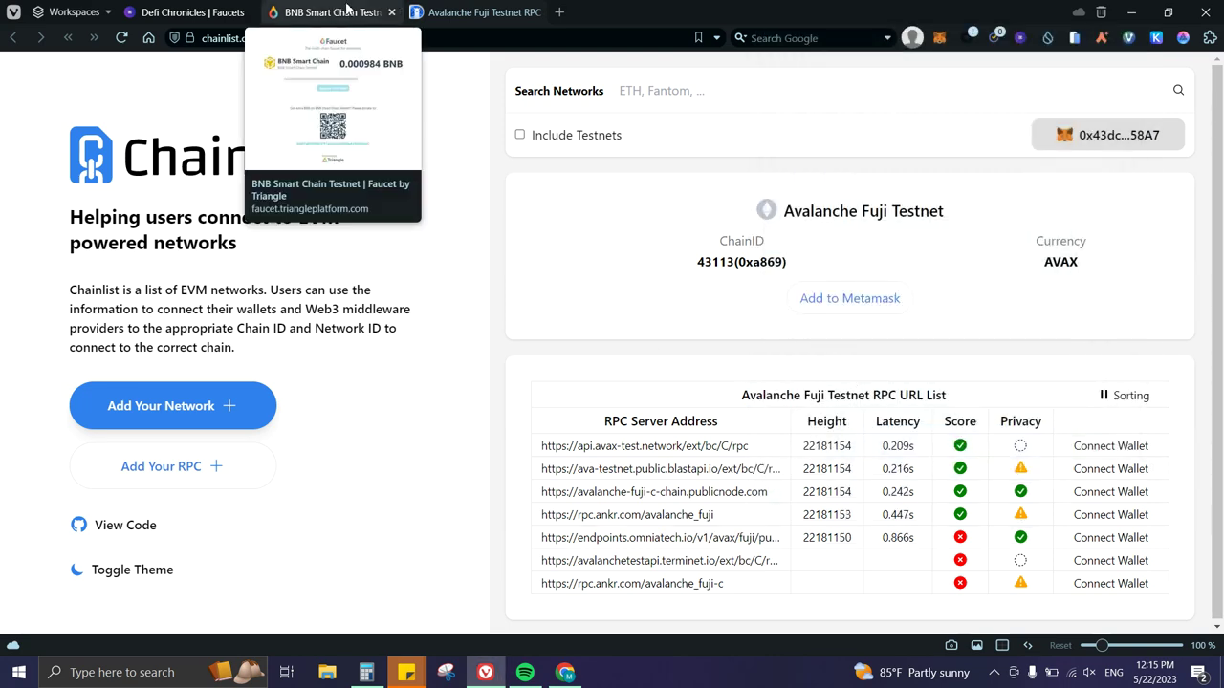
# Close the BNB faucet tab and the ChainList tab, leaving only the Faucets page.
pyautogui.click(380, 14)
pyautogui.click(390, 12)
pyautogui.click(390, 12)
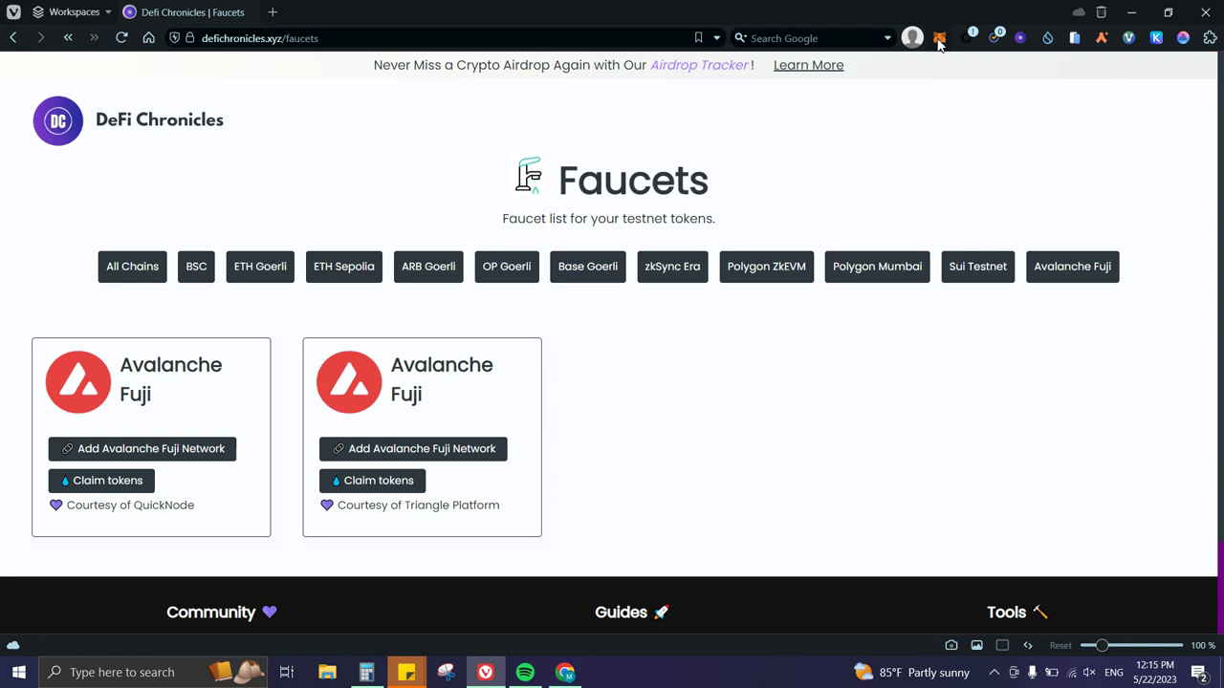
# In MetaMask, dismiss the Avalanche Fuji switch notice, confirm the 0 AVAX balance, and close the wallet.
pyautogui.click(939, 43)
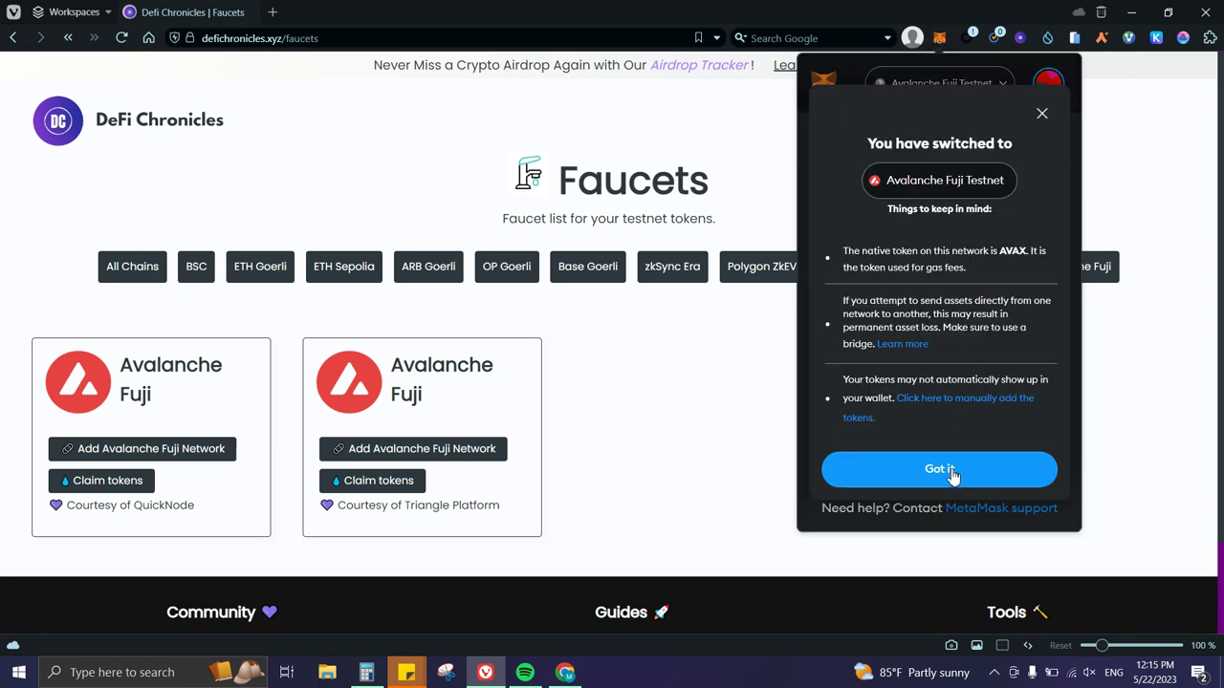
pyautogui.click(935, 470)
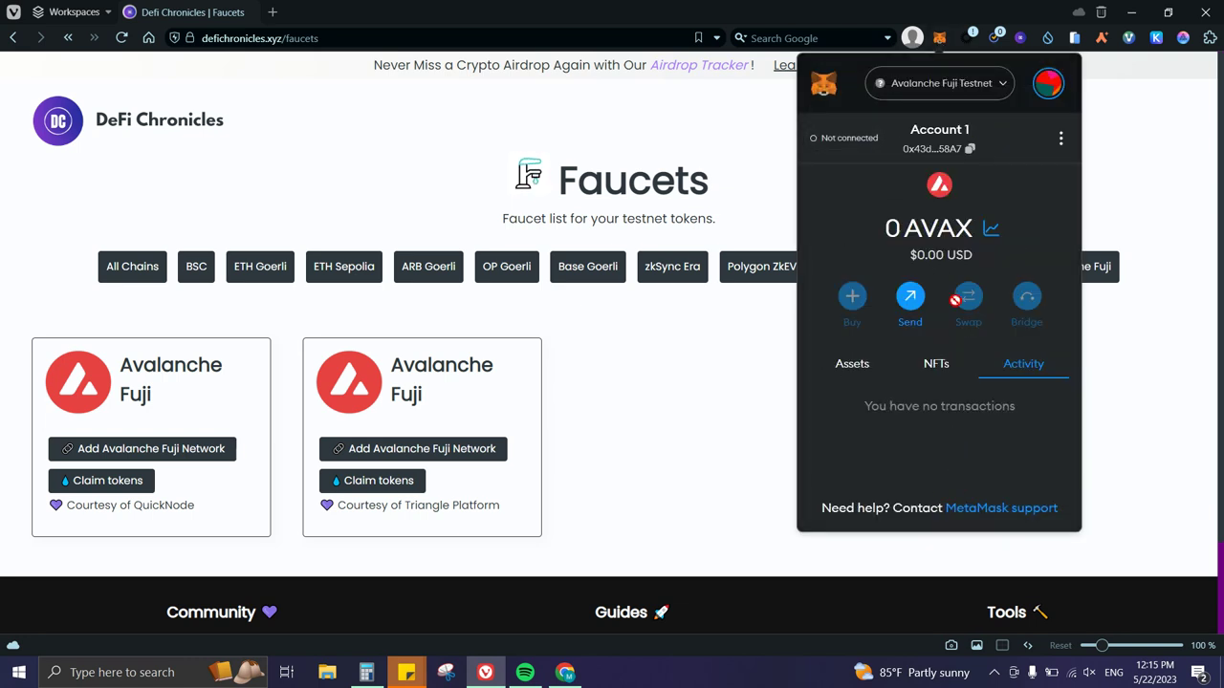
pyautogui.click(773, 411)
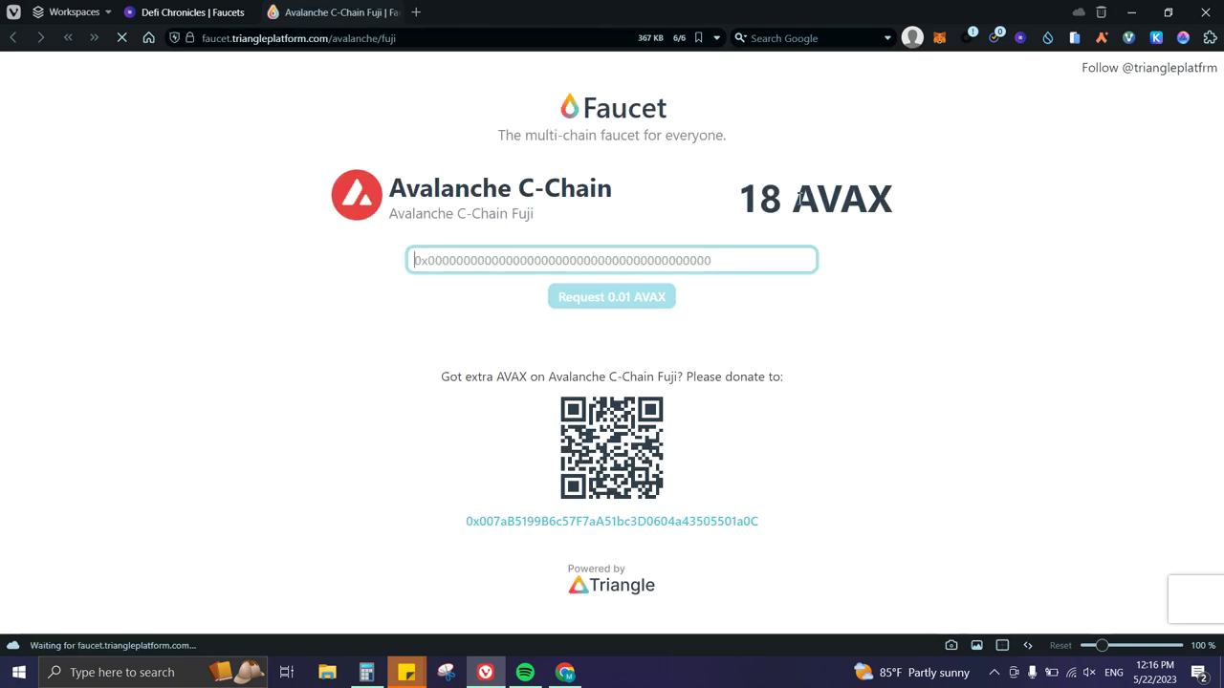
# Check the faucet's 18 AVAX balance, focus the address field, then go back to the DeFi Chronicles Faucets tab.
pyautogui.moveTo(799, 198)
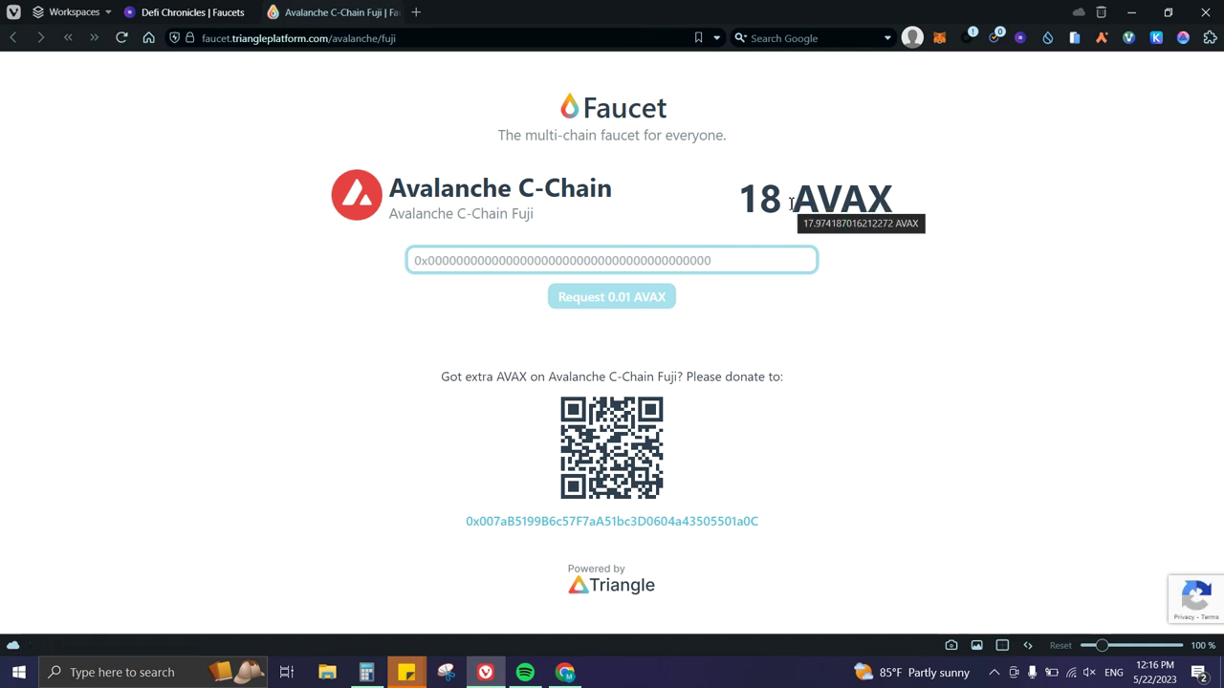
pyautogui.click(721, 264)
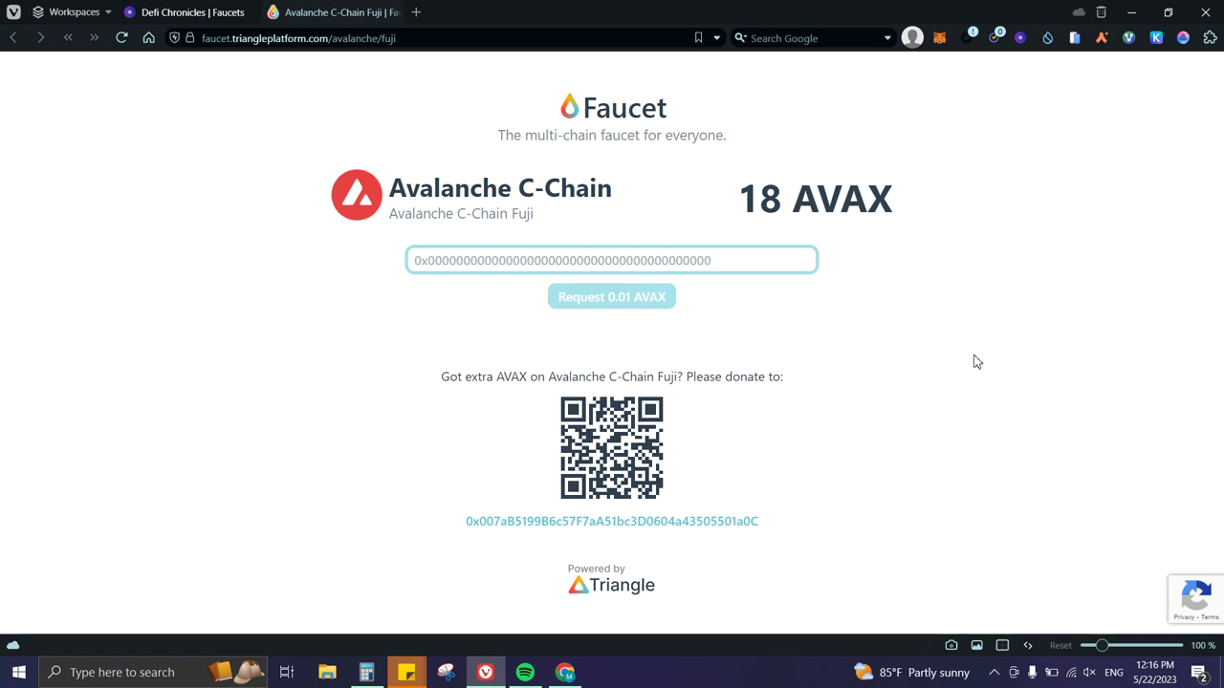
pyautogui.click(191, 12)
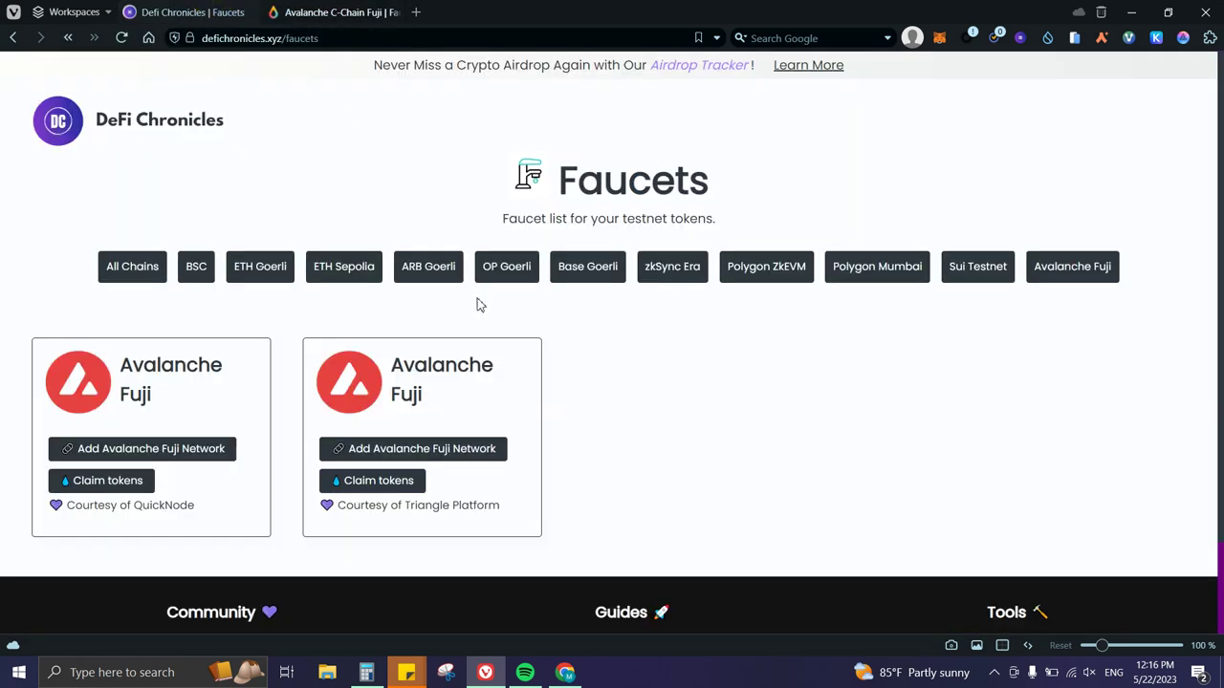
# Filter the faucet list to ETH Goerli, then switch back to the Avalanche C-Chain Fuji faucet tab.
pyautogui.click(266, 284)
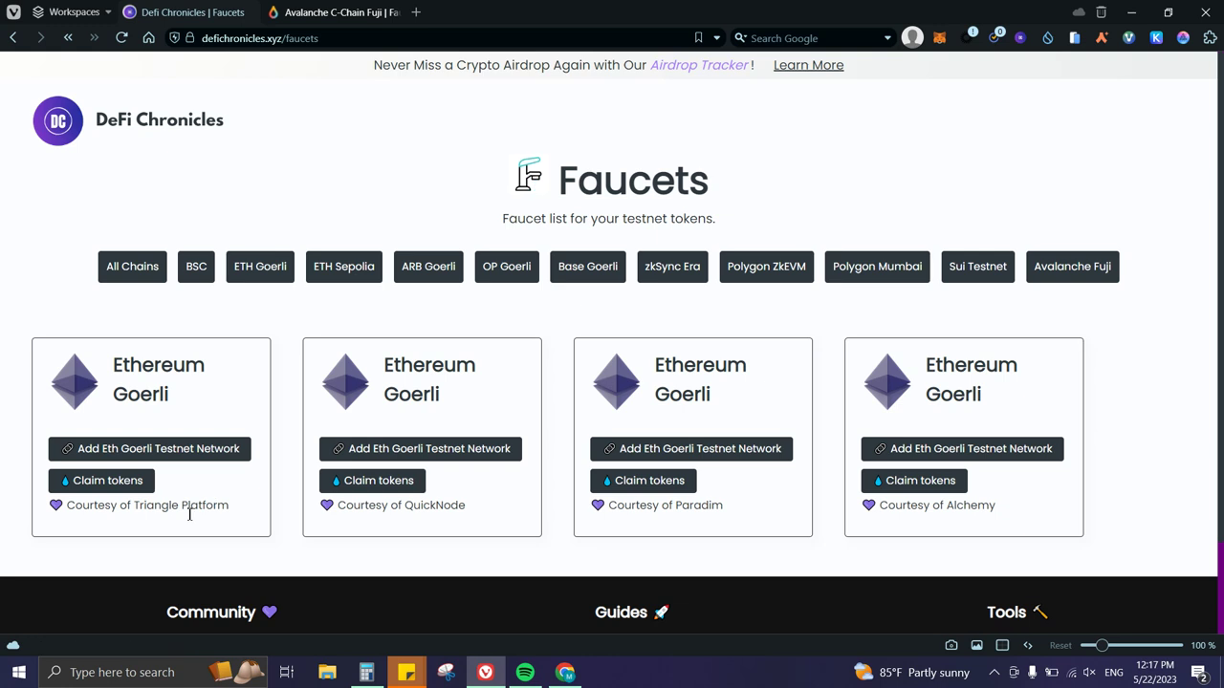
pyautogui.click(320, 11)
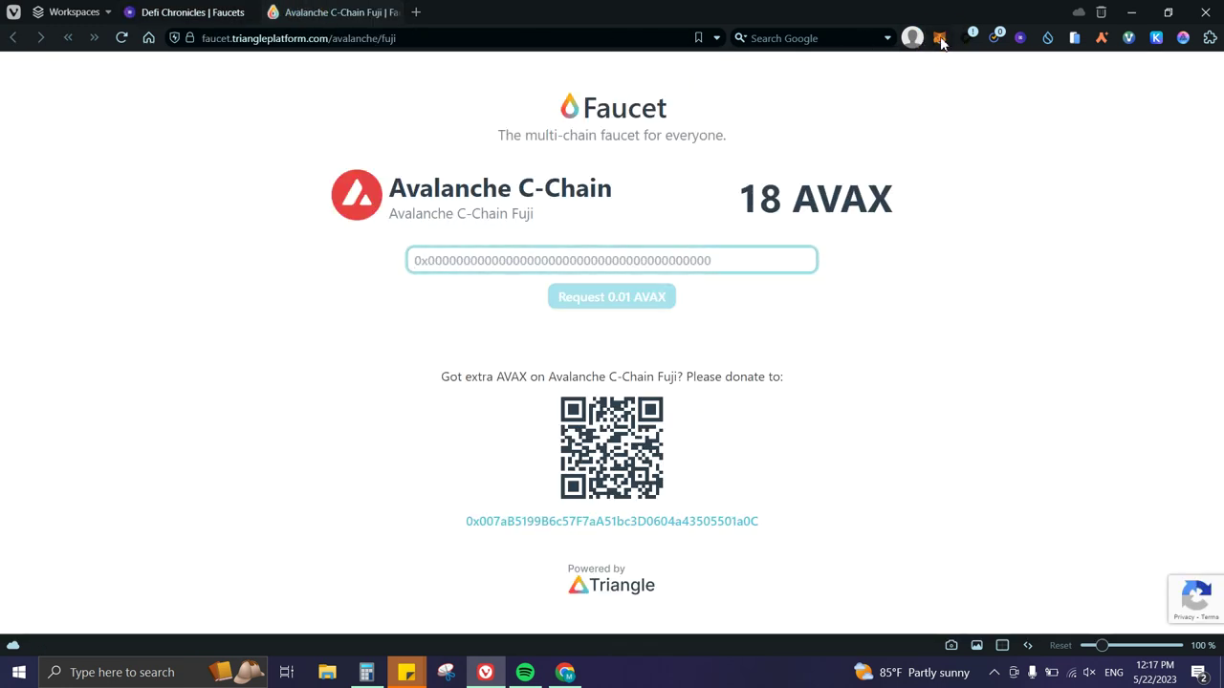
# Copy the wallet address from MetaMask, paste it into the faucet field, and request 0.01 AVAX.
pyautogui.click(940, 39)
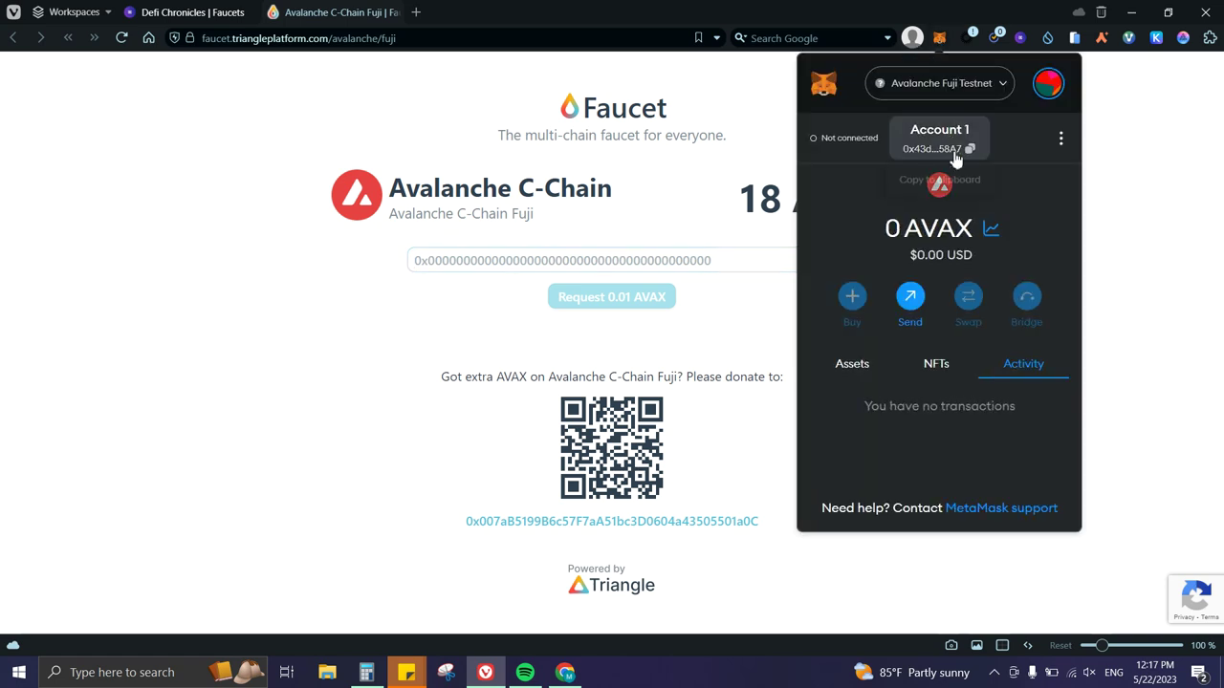
pyautogui.click(711, 256)
pyautogui.write('0x43dc5E8C988c3563db3d6C16243F5Eb4C15058A7')
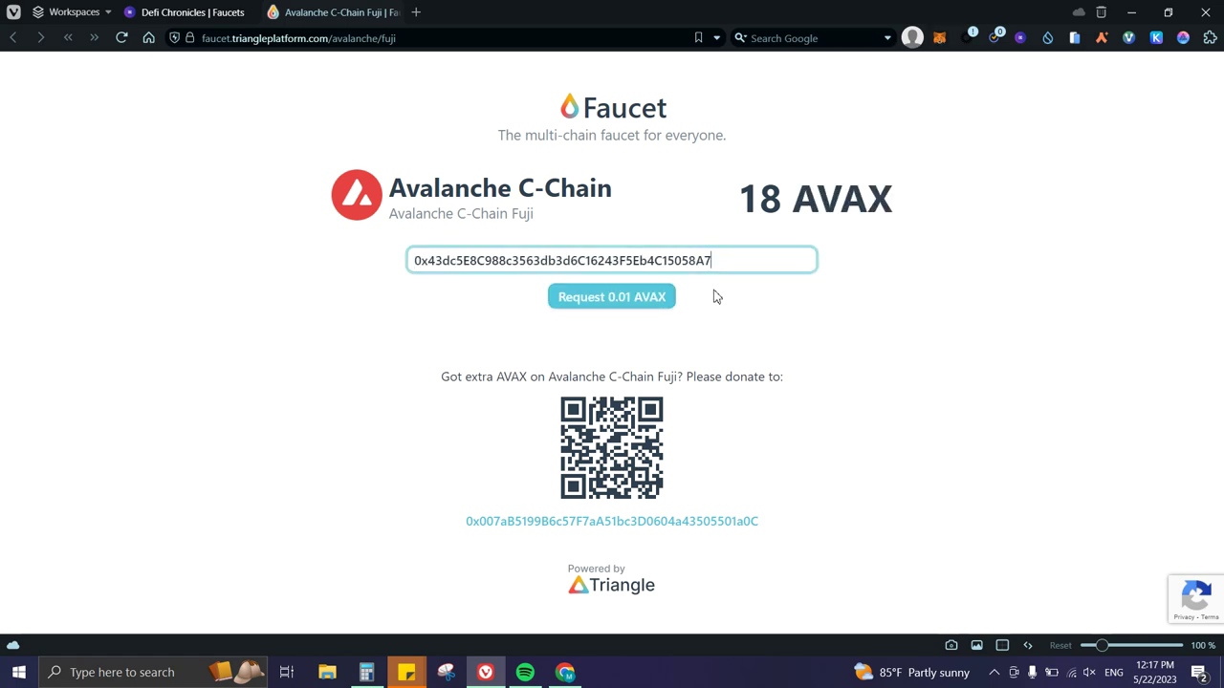
pyautogui.click(636, 302)
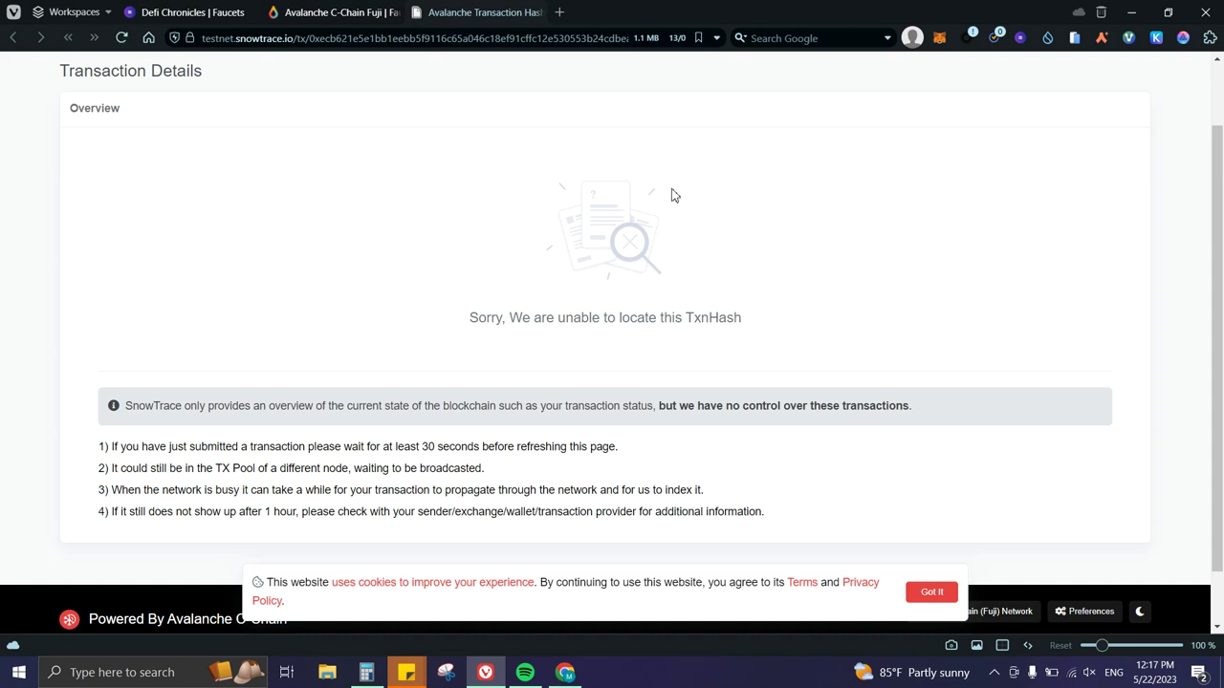
# Reload SnowTrace to confirm the 0.01 AVAX transfer succeeded in block 22181185, then check MetaMask.
pyautogui.click(122, 37)
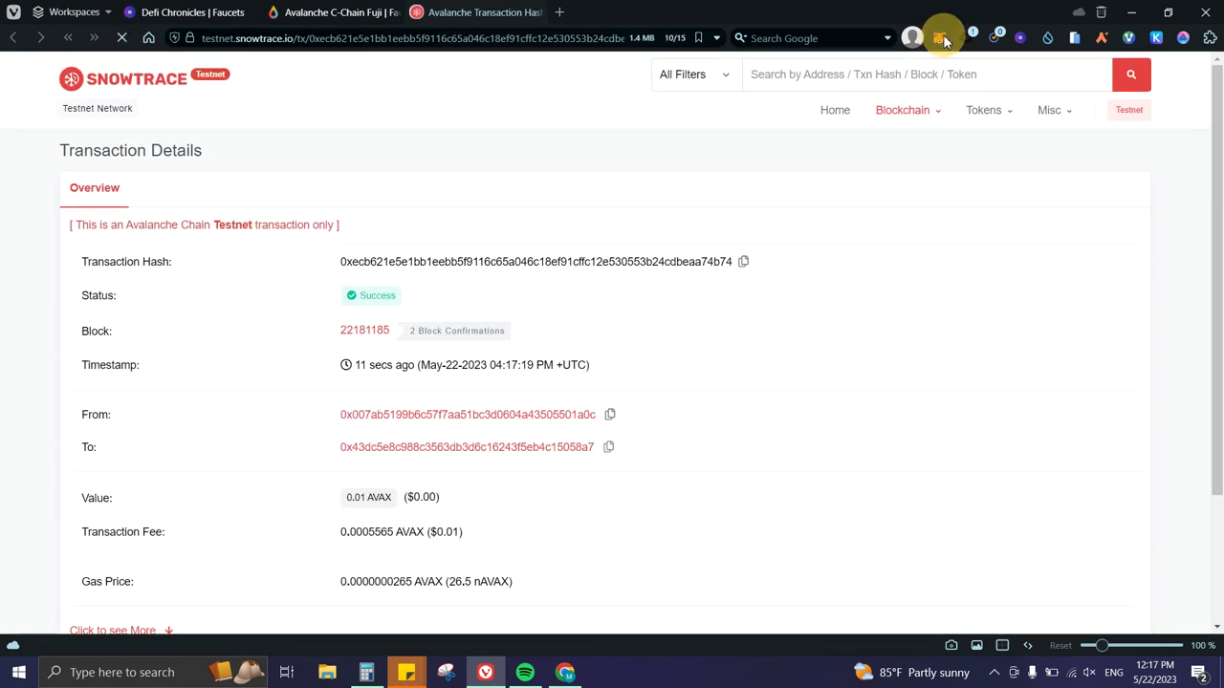
pyautogui.scroll(-3, 545, 394)
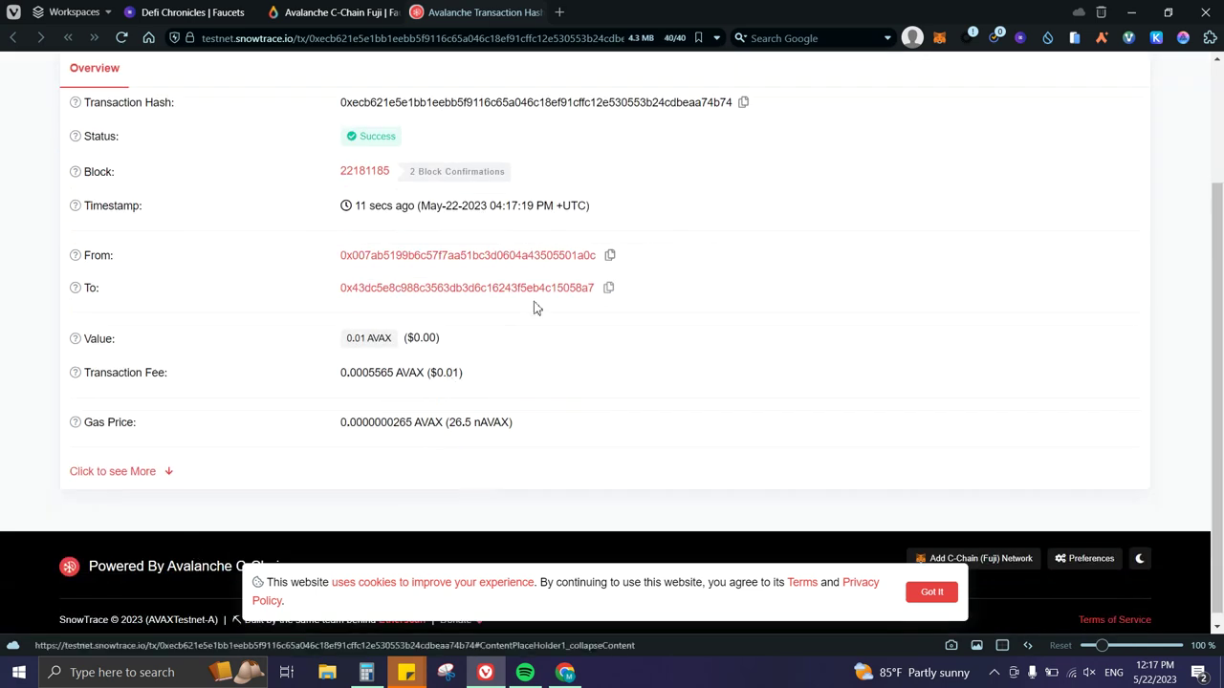
pyautogui.scroll(3, 536, 306)
pyautogui.click(940, 40)
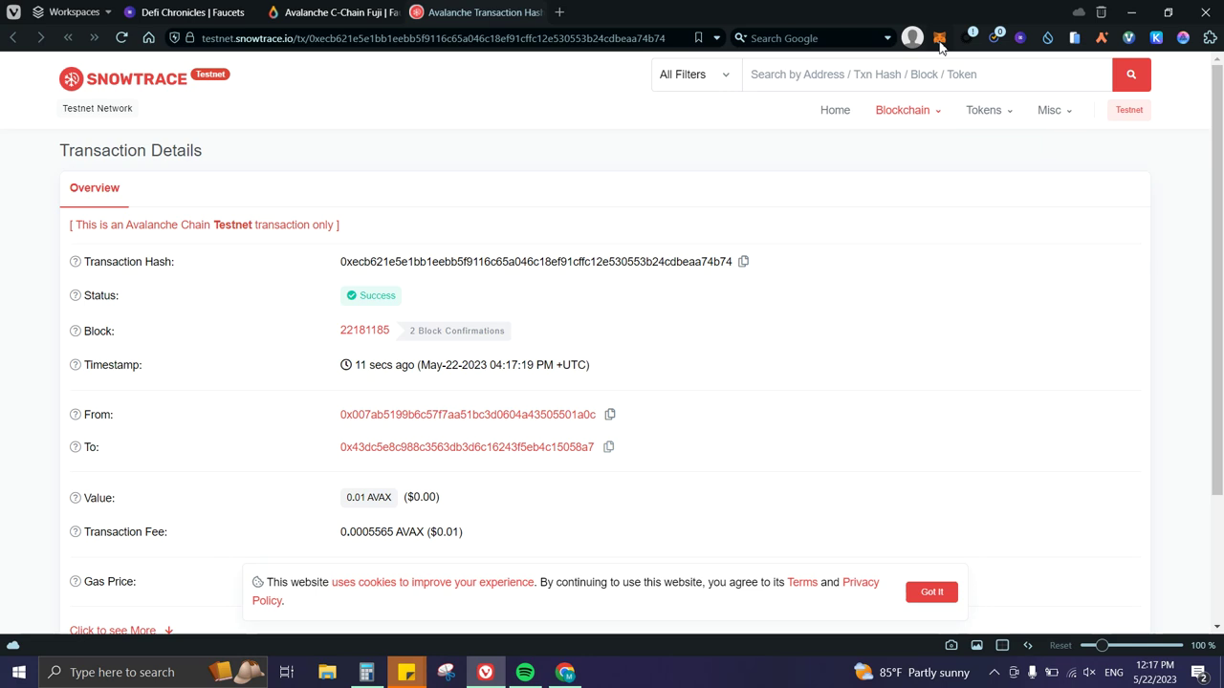
# Check MetaMask shows the 0.01 AVAX faucet deposit, then go back to the Faucets page.
pyautogui.click(942, 40)
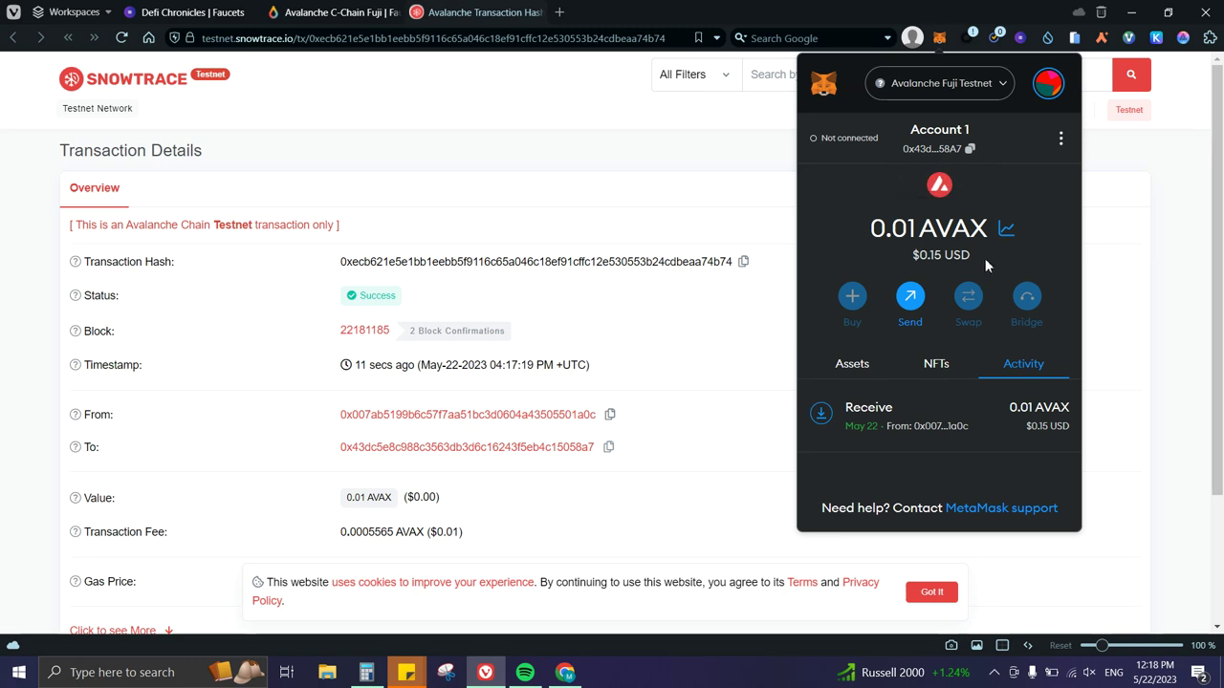
pyautogui.click(631, 168)
pyautogui.click(191, 11)
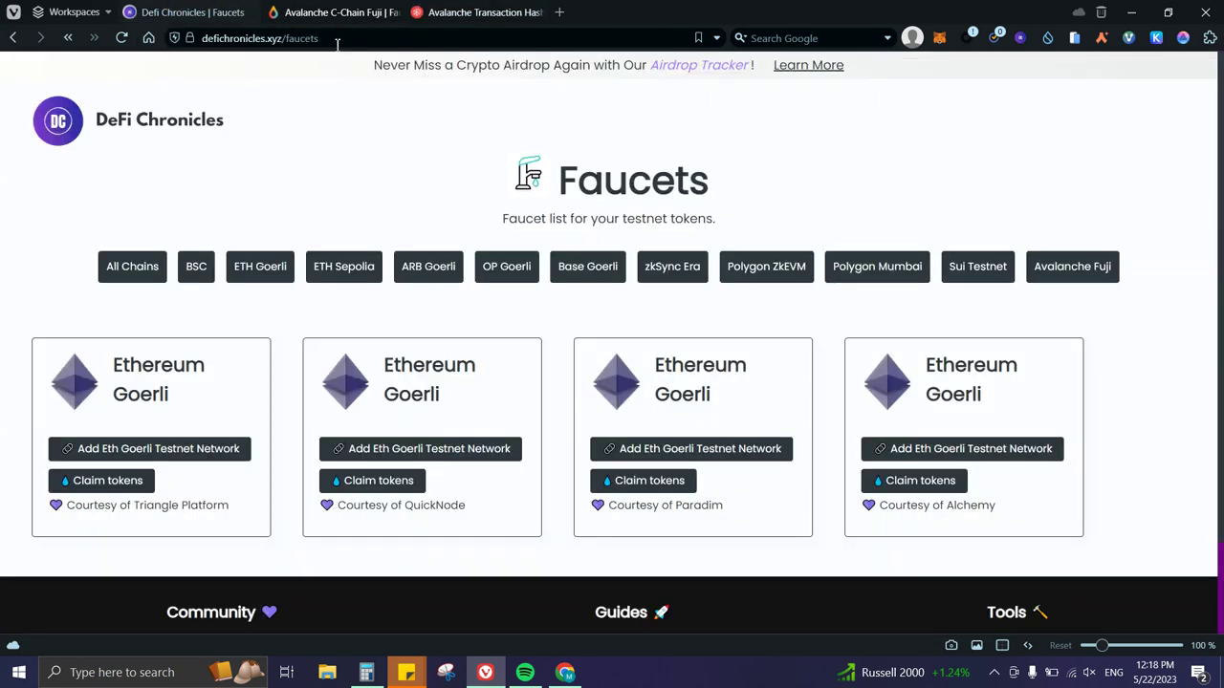
# Filter the faucet list by BSC, ETH Goerli, ETH Sepolia, then ARB Goerli.
pyautogui.click(201, 280)
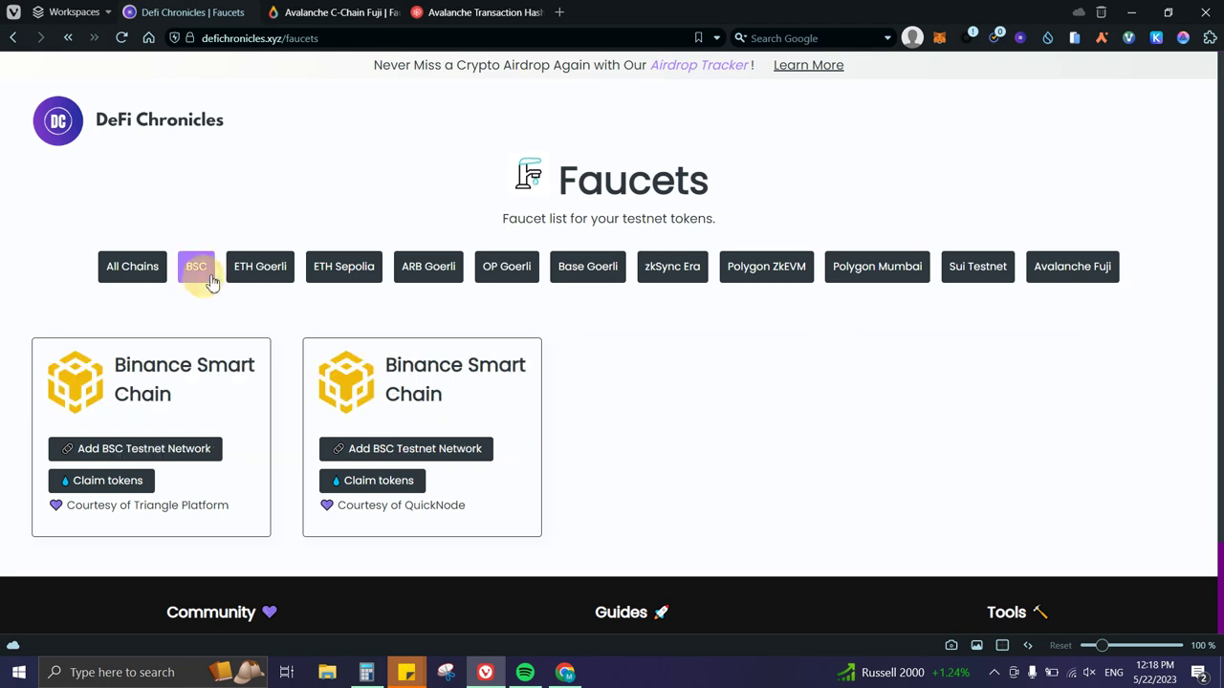
pyautogui.click(234, 278)
pyautogui.click(354, 281)
pyautogui.click(460, 267)
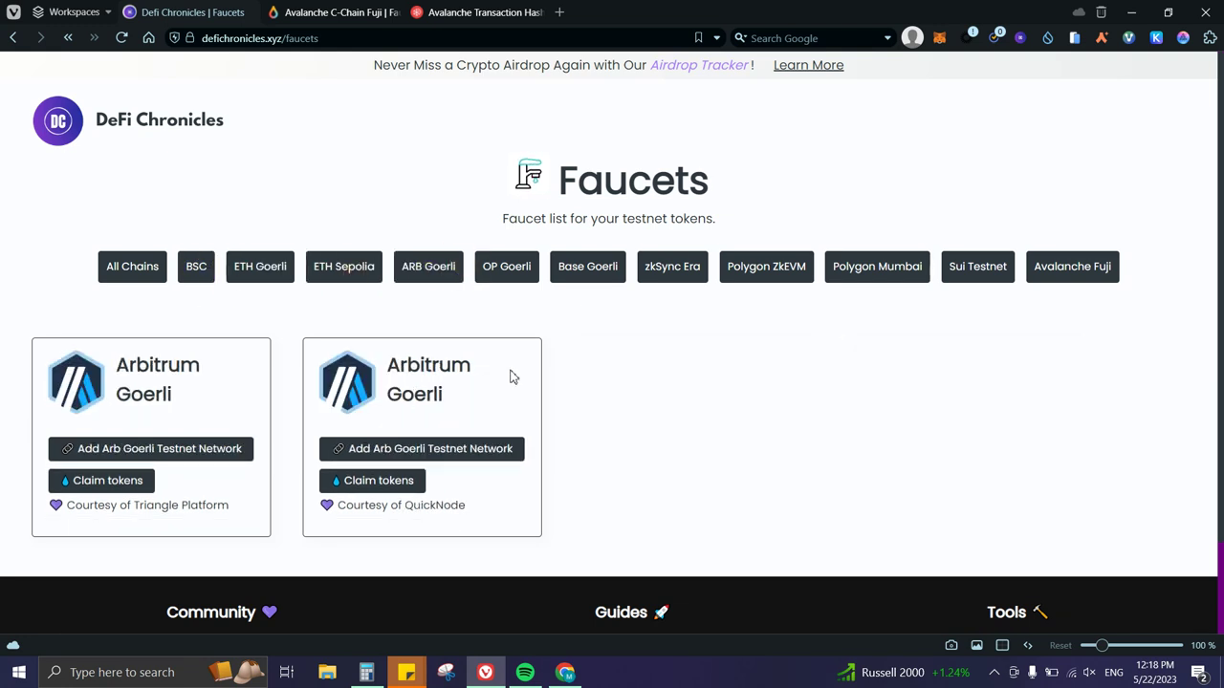